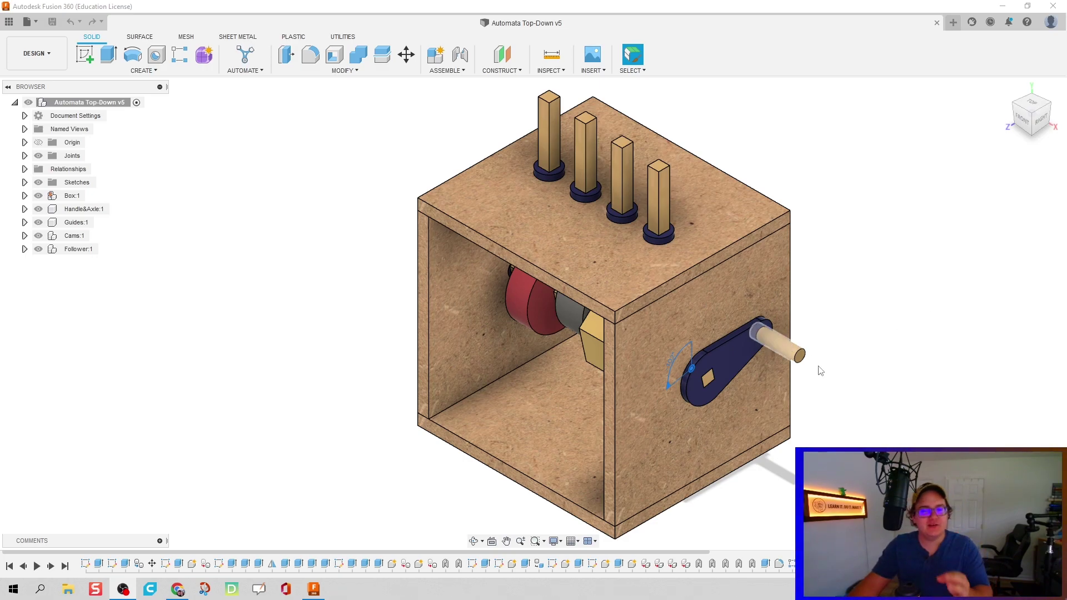
- Open a new blank Untitled design next to the Automata Top-Down v5 assembly
middle_click_drag(852, 360, 818, 354)
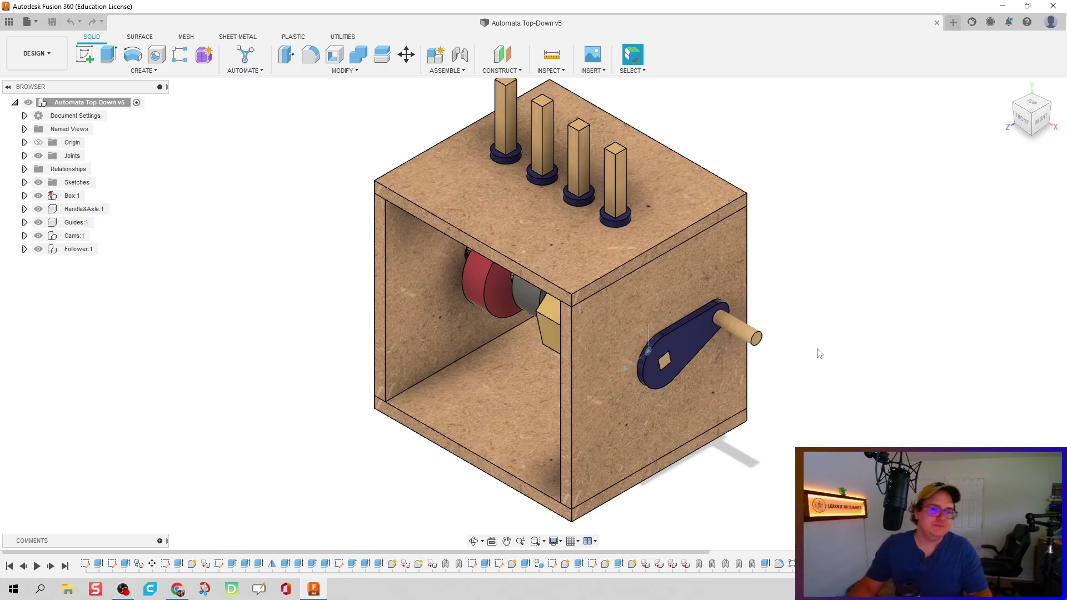
scroll(821, 354, "down", 1)
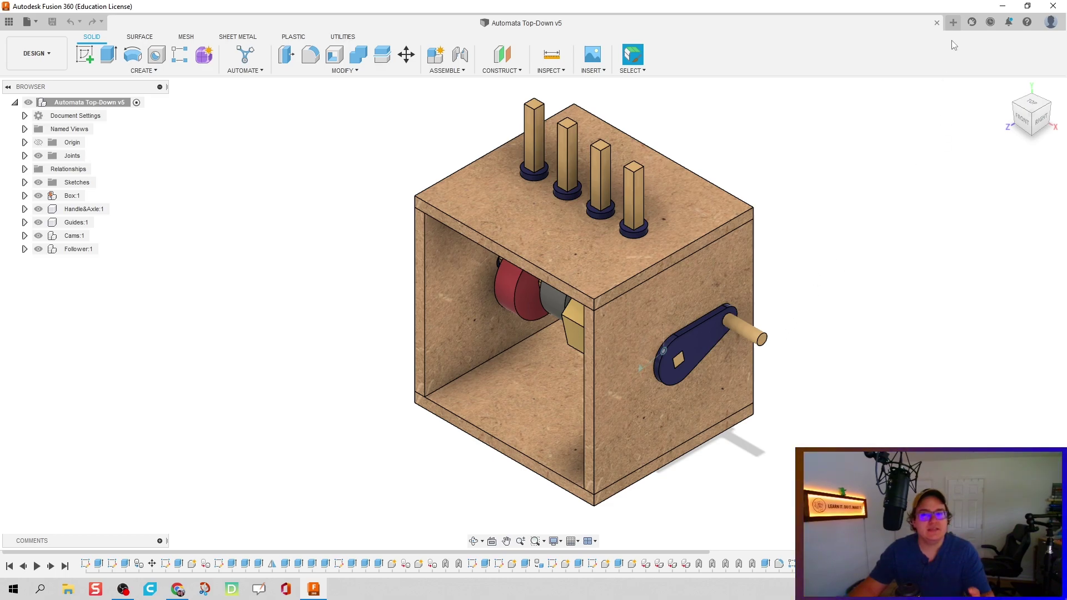
left_click(953, 23)
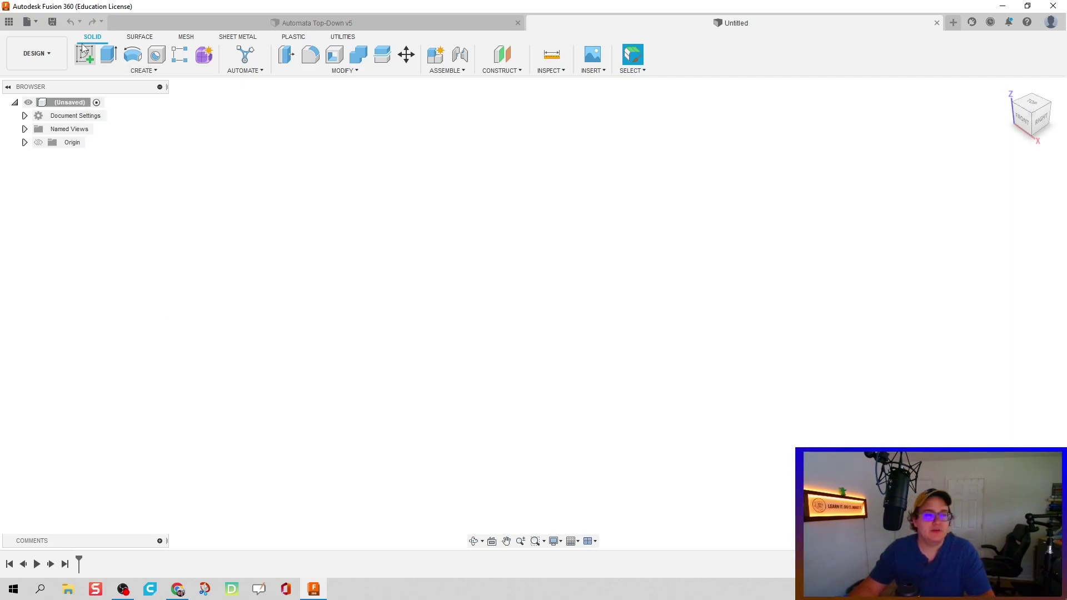
- Sketch a 4.5 by 4 in center rectangle on the XY plane at the origin
left_click(92, 62)
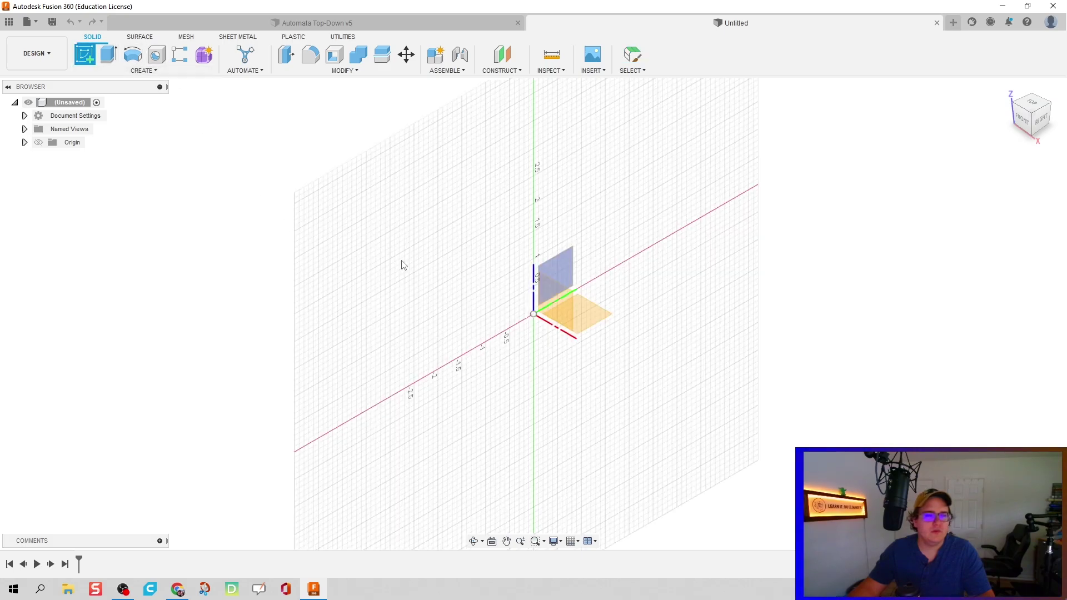
left_click(593, 326)
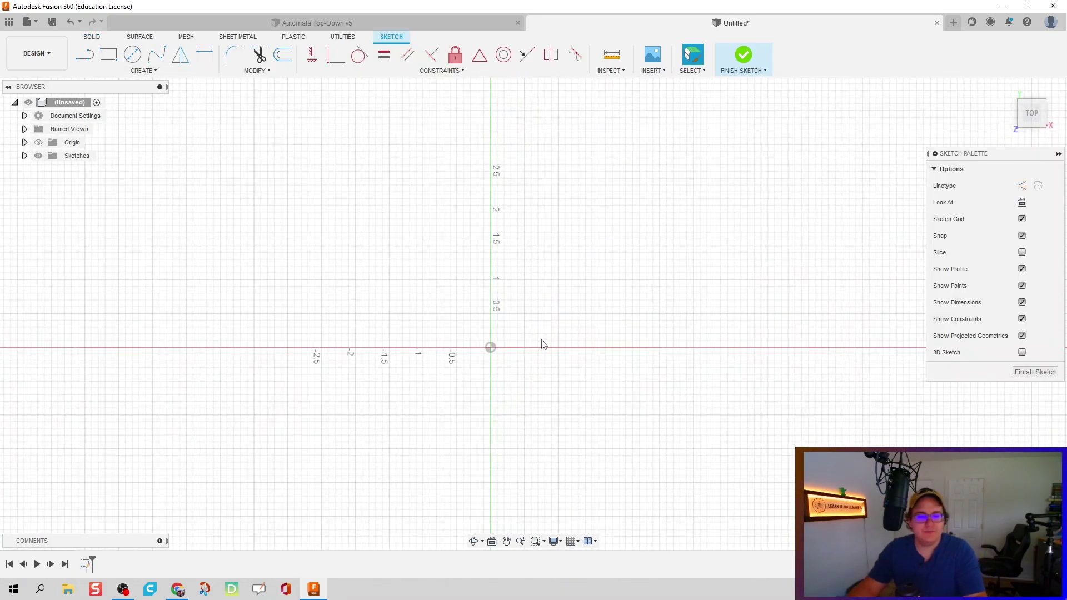
left_click(142, 71)
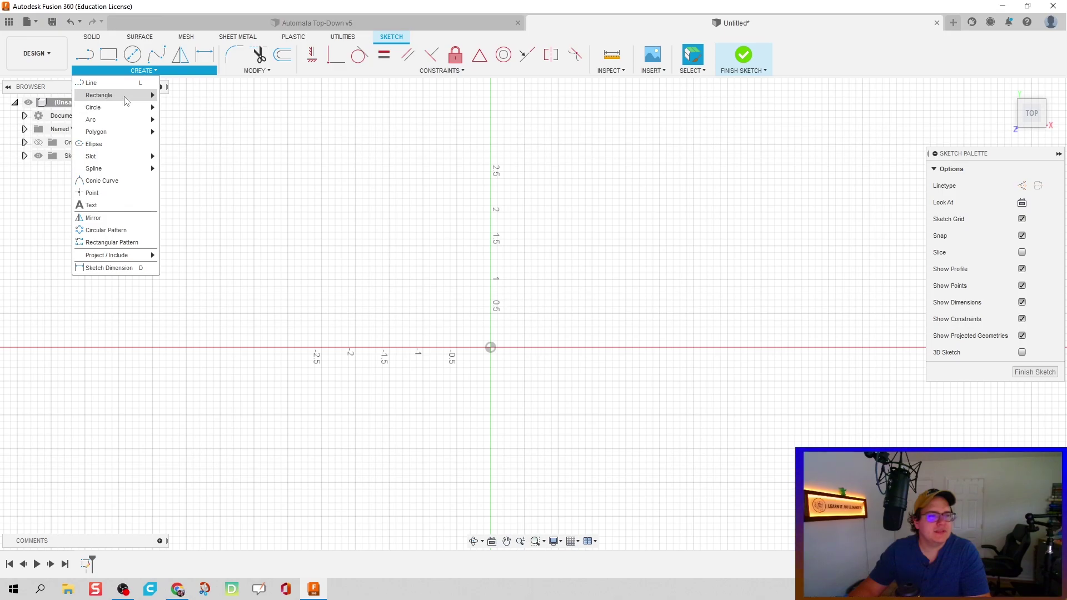
mouse_move(117, 95)
left_click(187, 120)
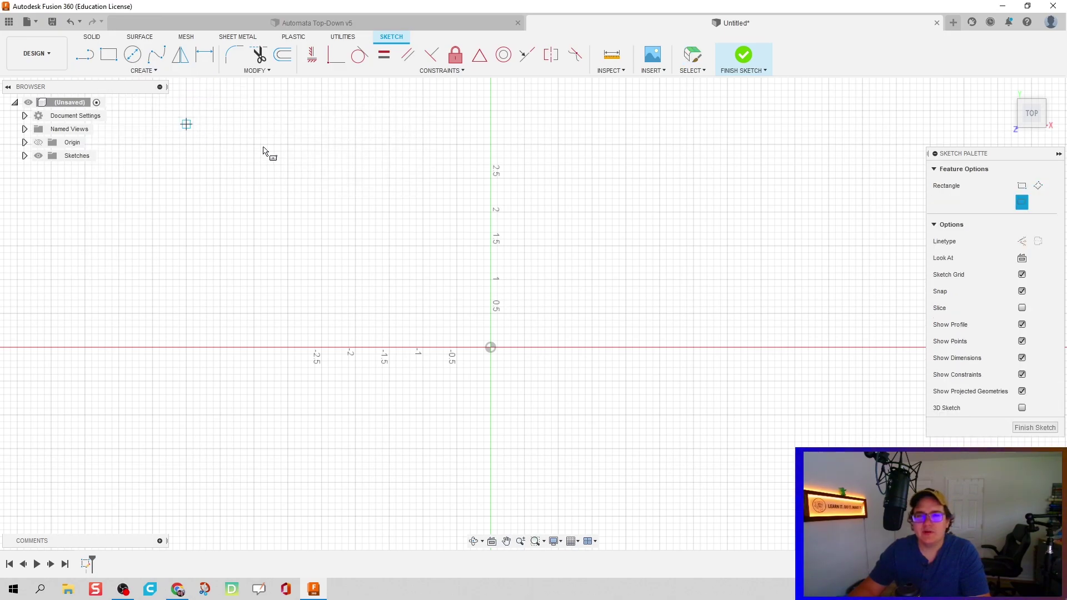
left_click(490, 348)
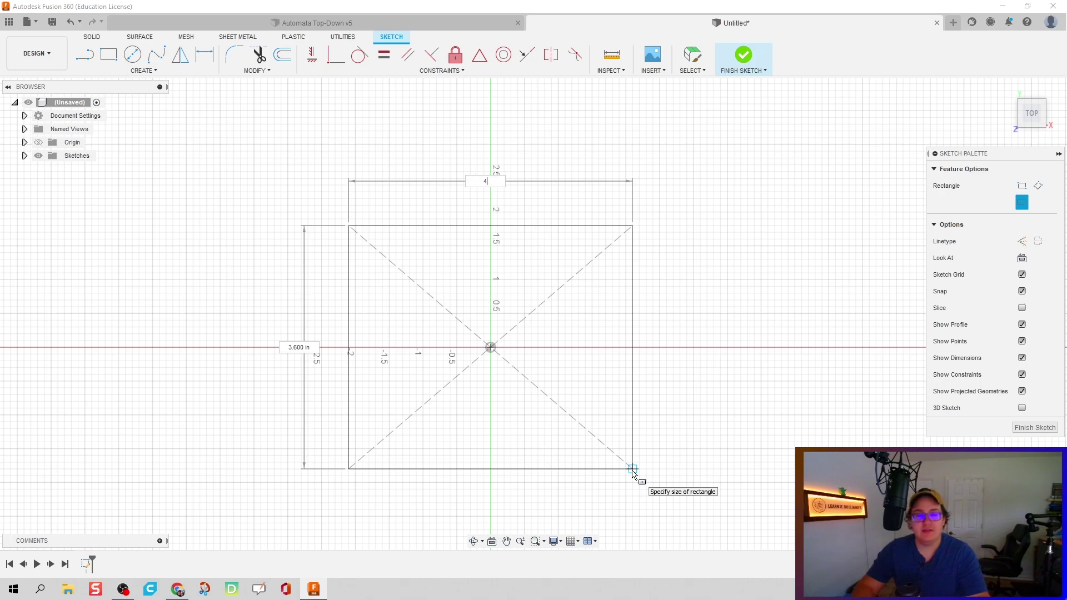
type("4.5")
key("Tab")
key("Tab")
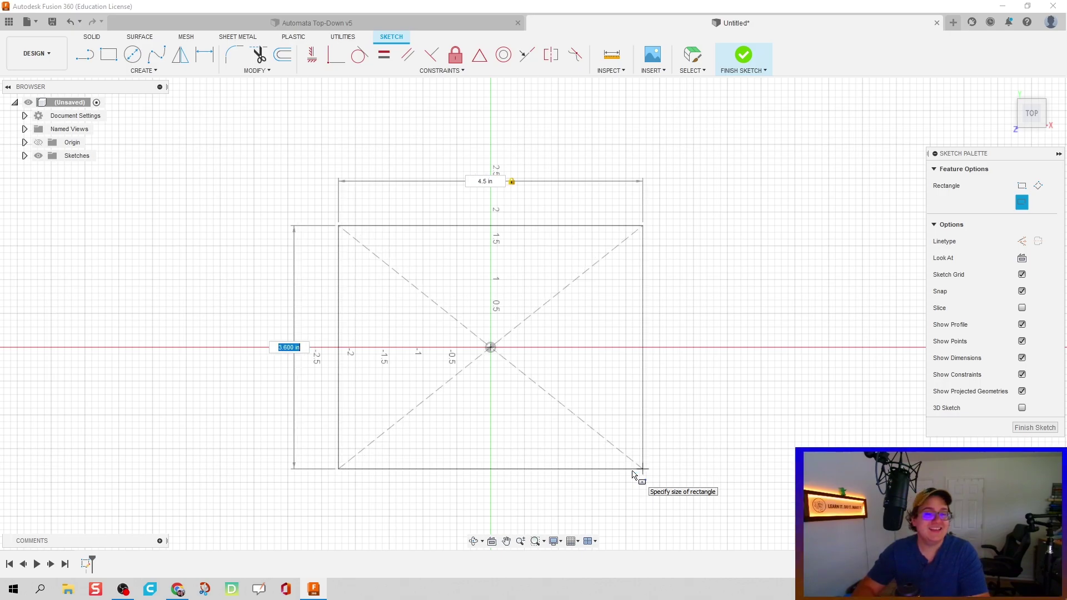
type("4")
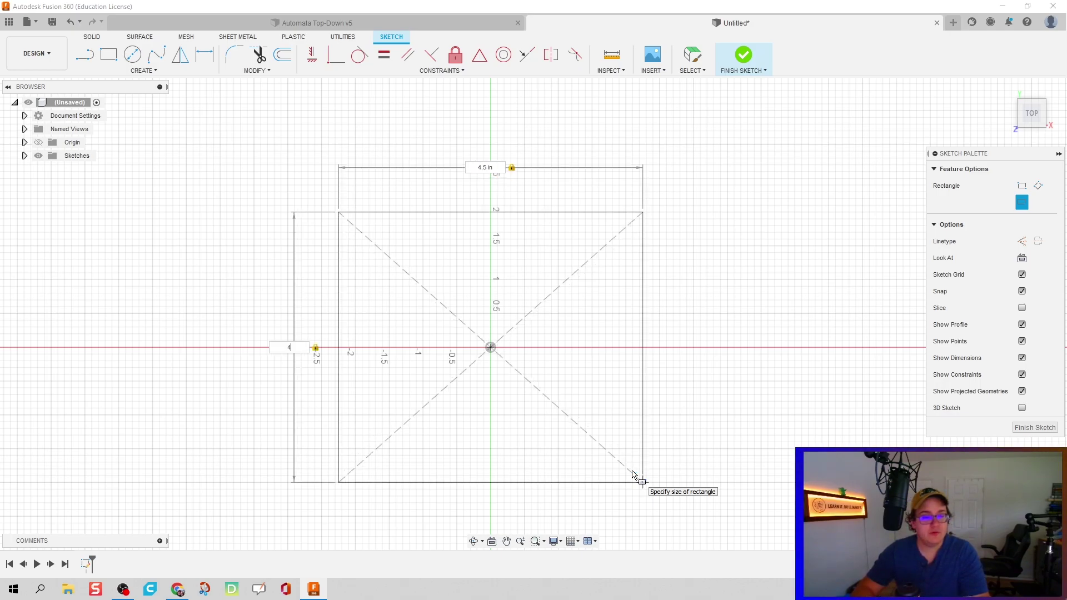
key("Return")
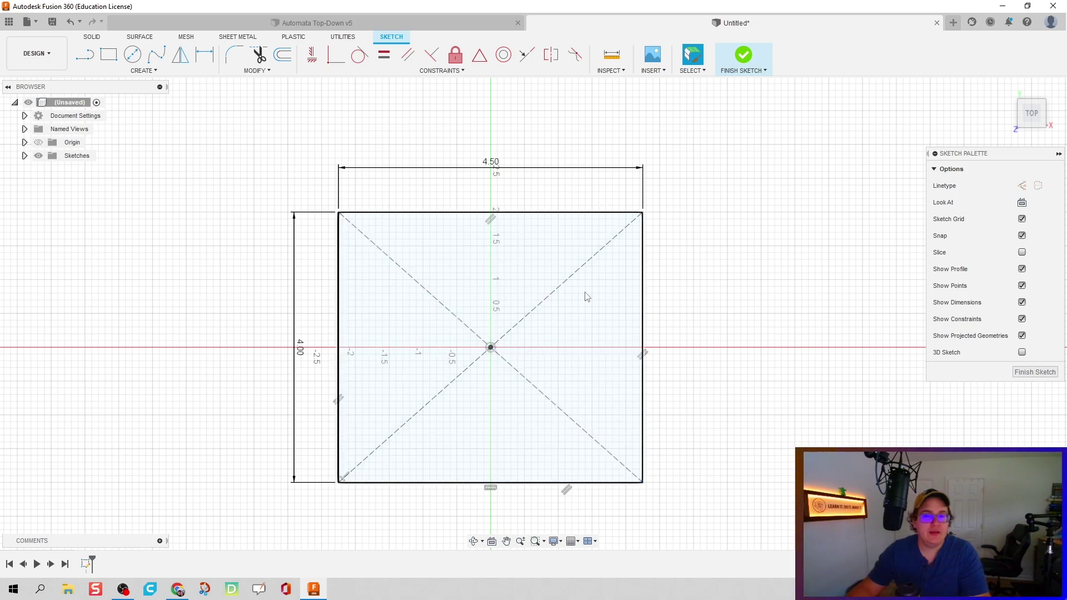
scroll(629, 328, "down", 1)
scroll(629, 327, "up", 2)
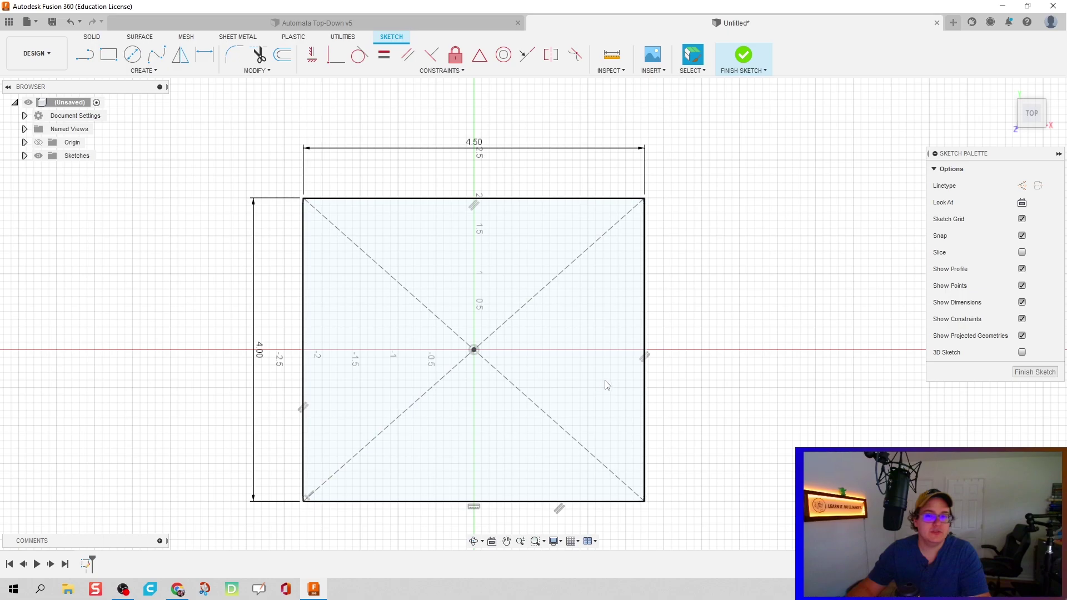
- Extrude the rectangle 0.2 in into a solid plate and return to the home view
left_click(743, 55)
key("e")
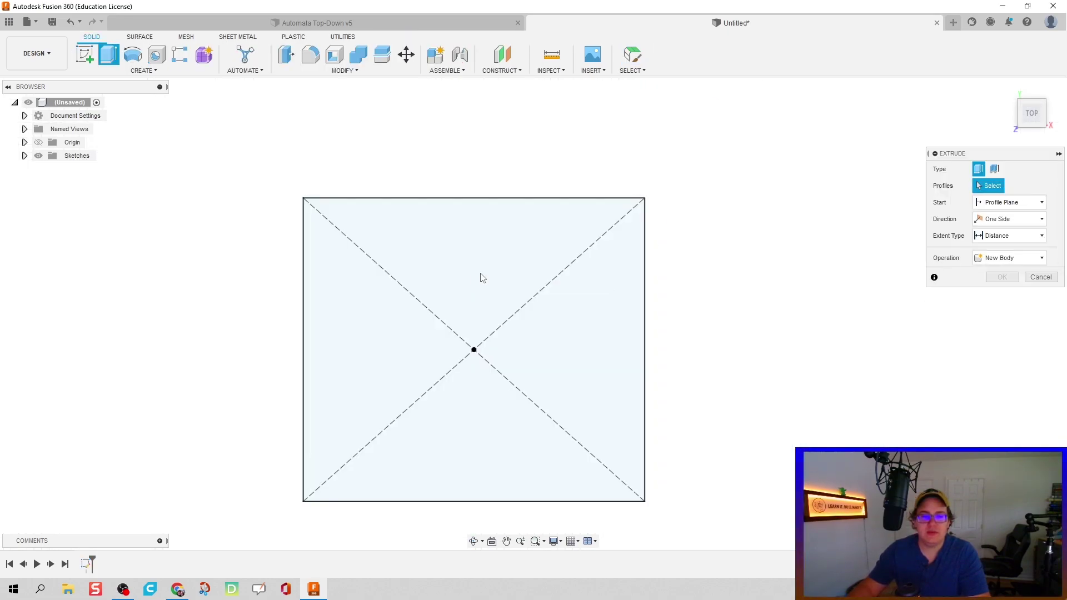
left_click(487, 271)
type("0.2")
key("Return")
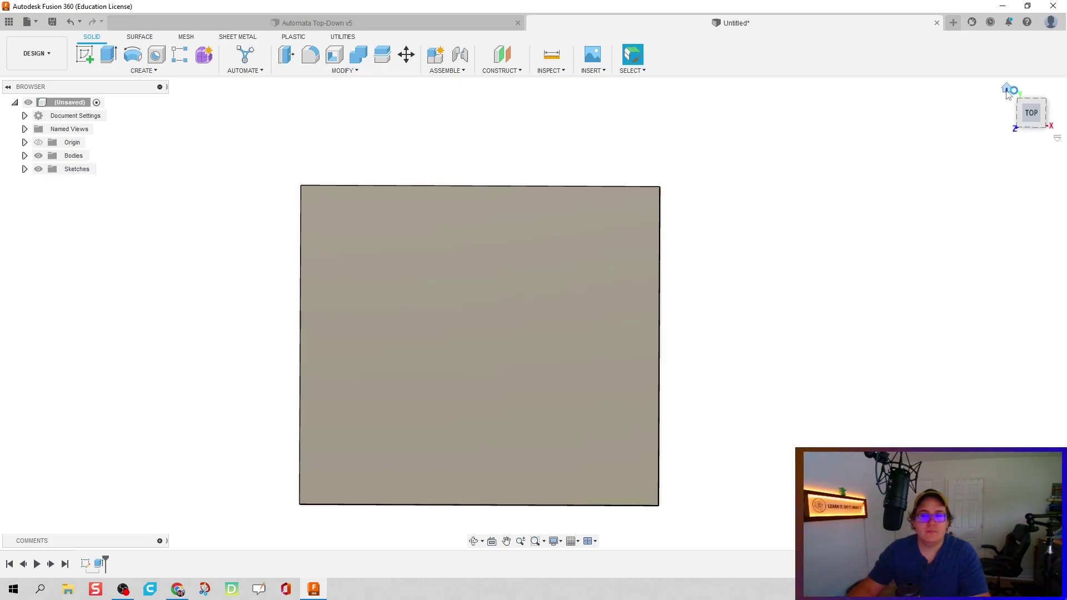
left_click(1006, 87)
scroll(817, 184, "down", 2)
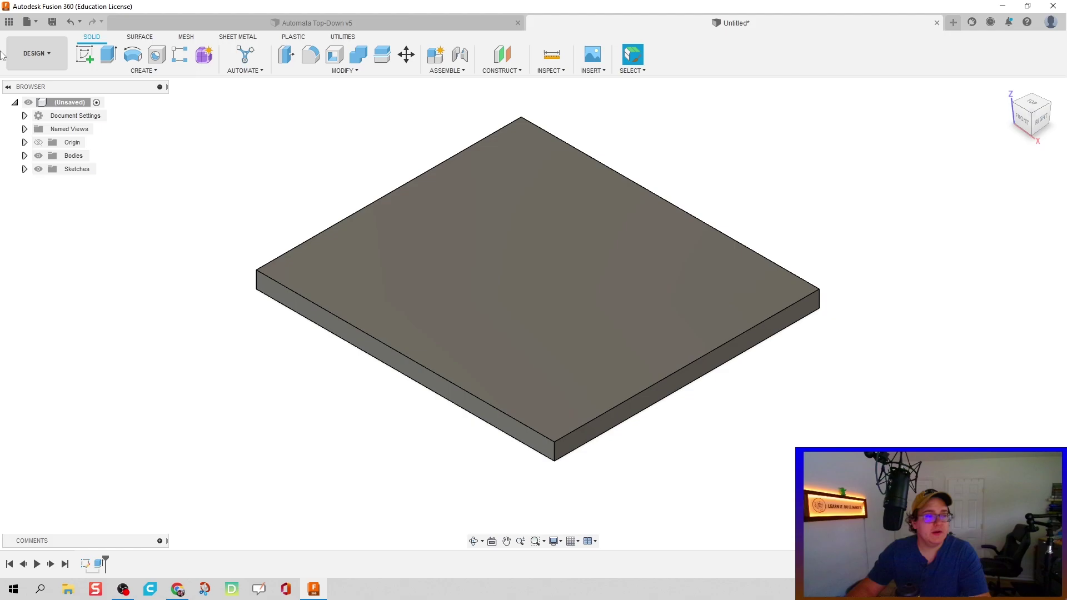
left_click(84, 54)
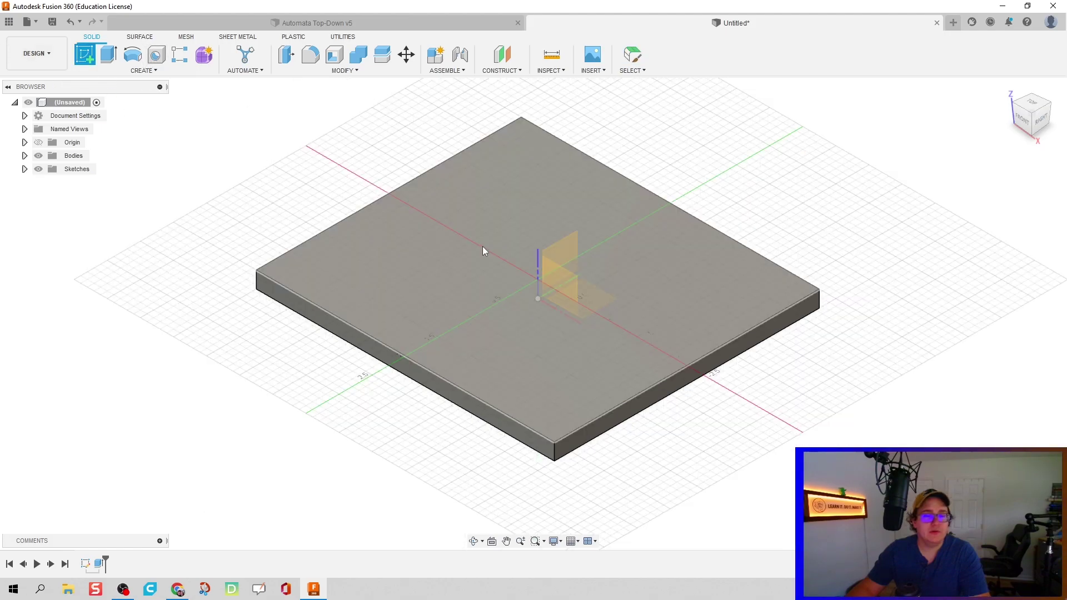
- Start a sketch on the plate's top face and project its outline
left_click(455, 258)
left_click_drag(506, 238, 492, 242)
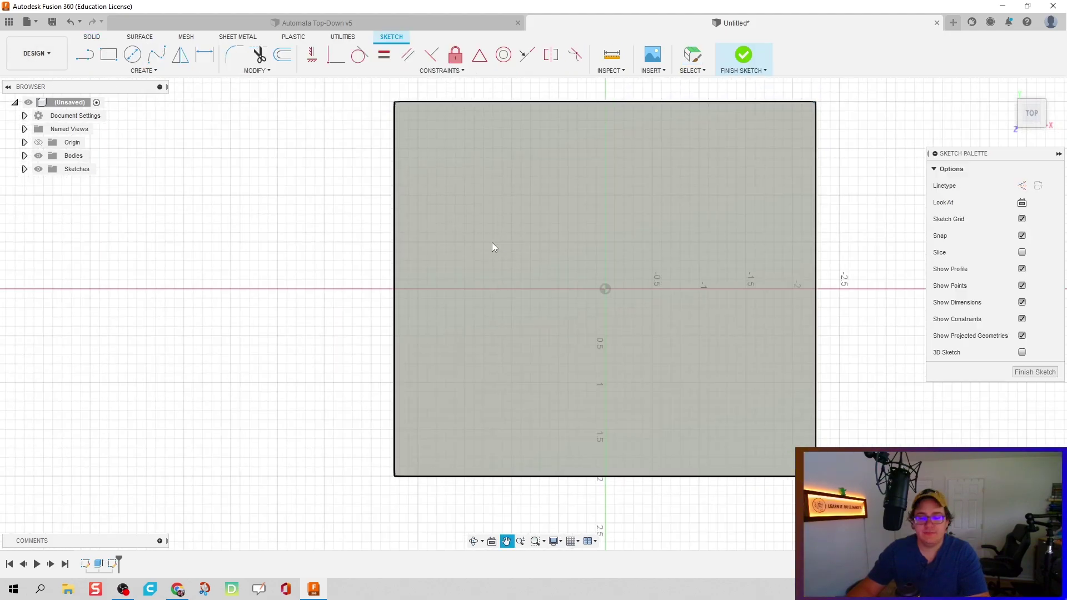
key("Escape")
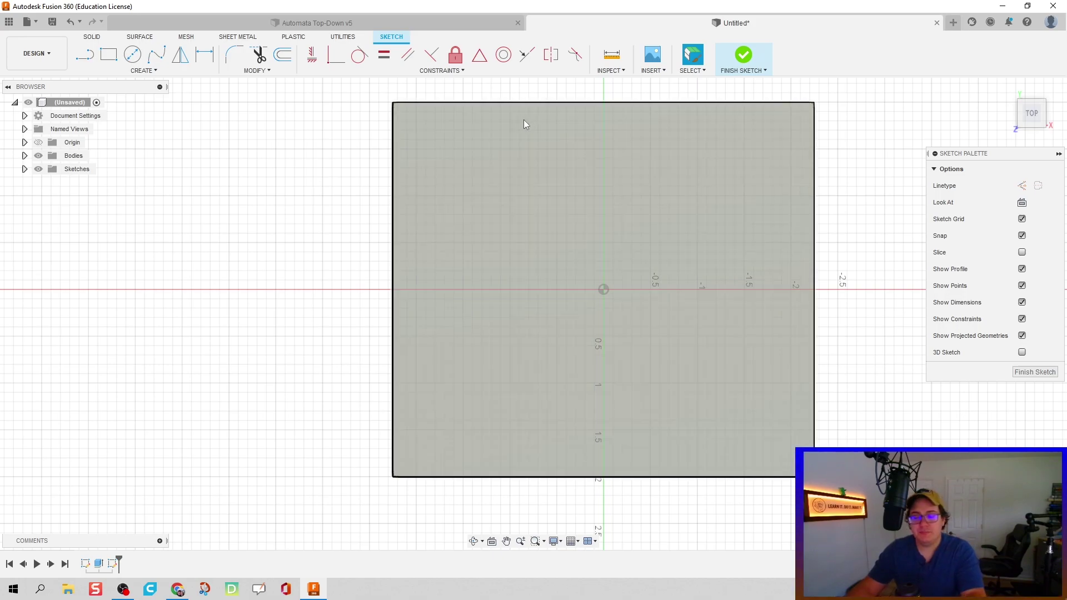
key("p")
left_click(527, 119)
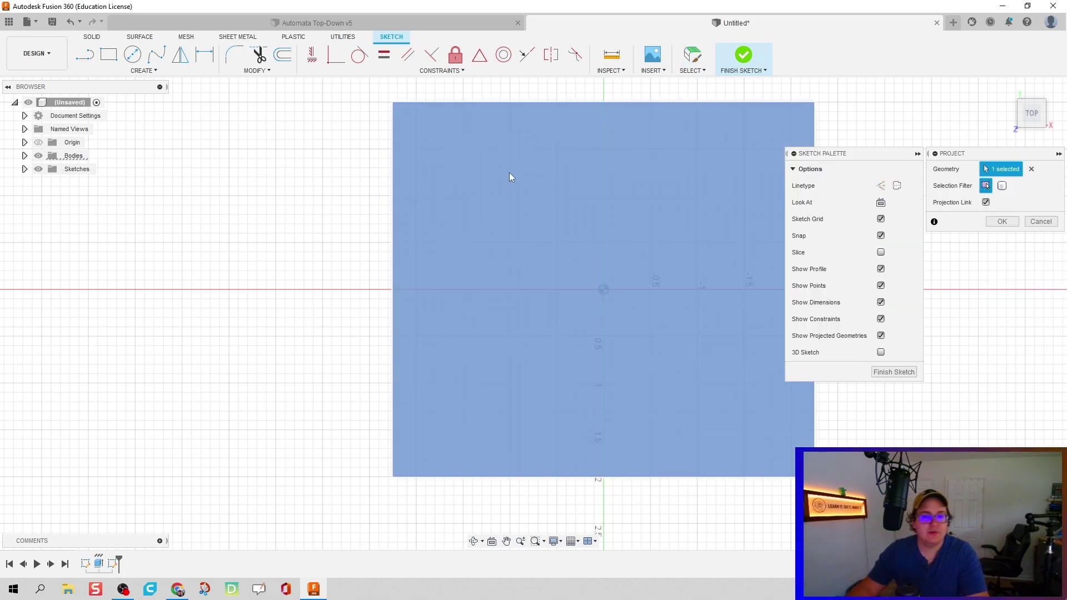
left_click(1001, 221)
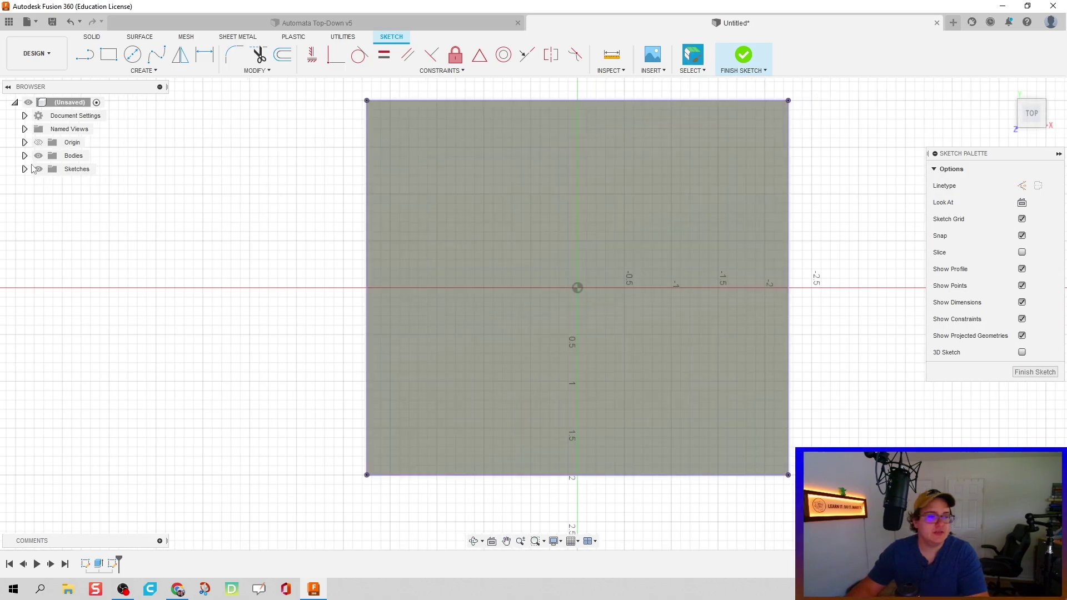
left_click(39, 155)
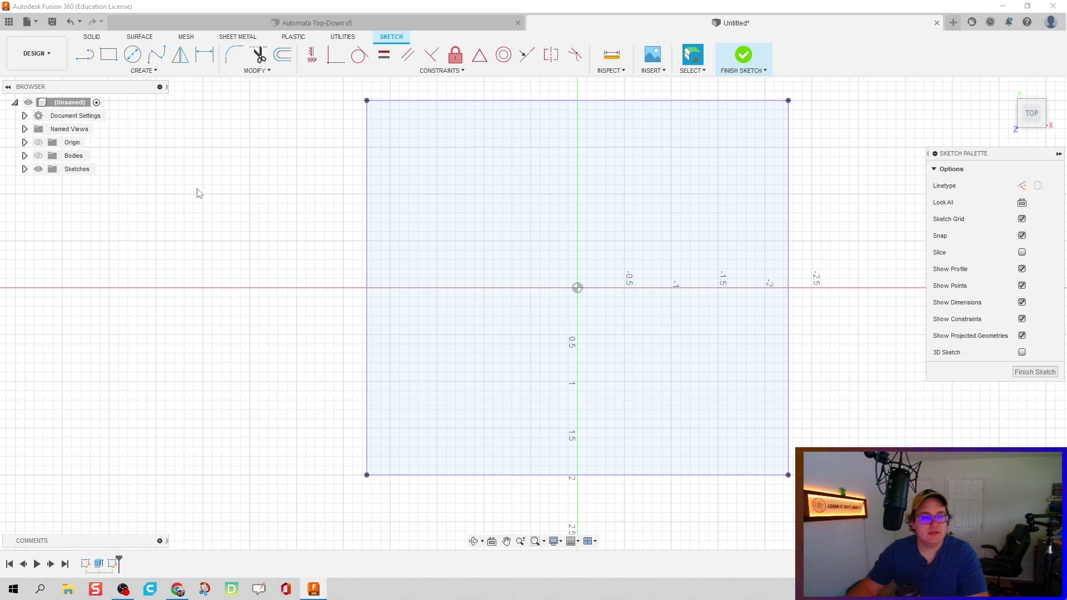
left_click(38, 155)
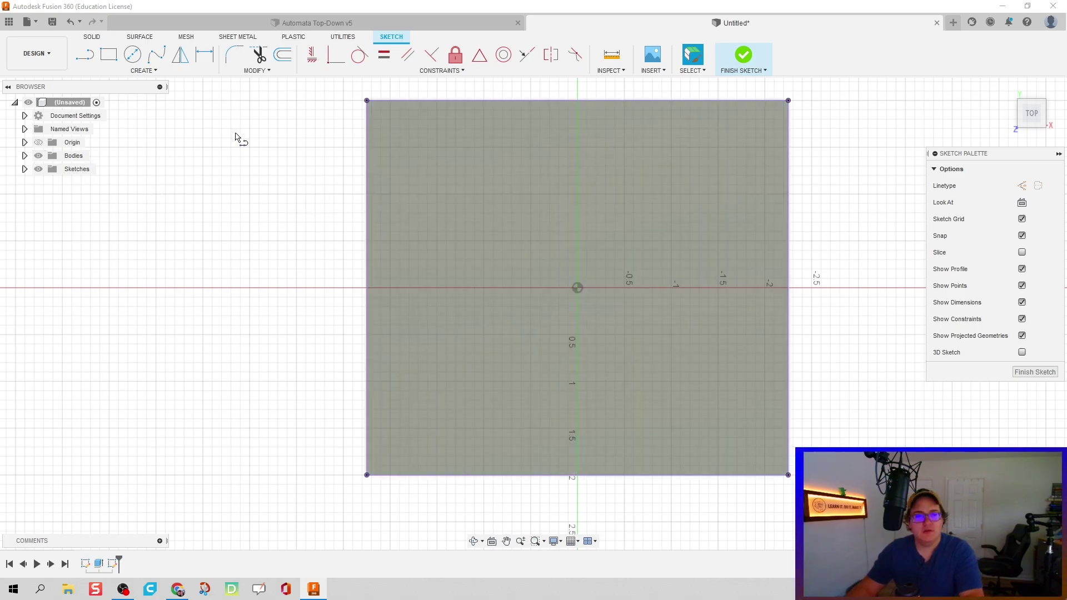
- Draw two vertical lines across the plate near its left and right edges
key("l")
left_click(395, 101)
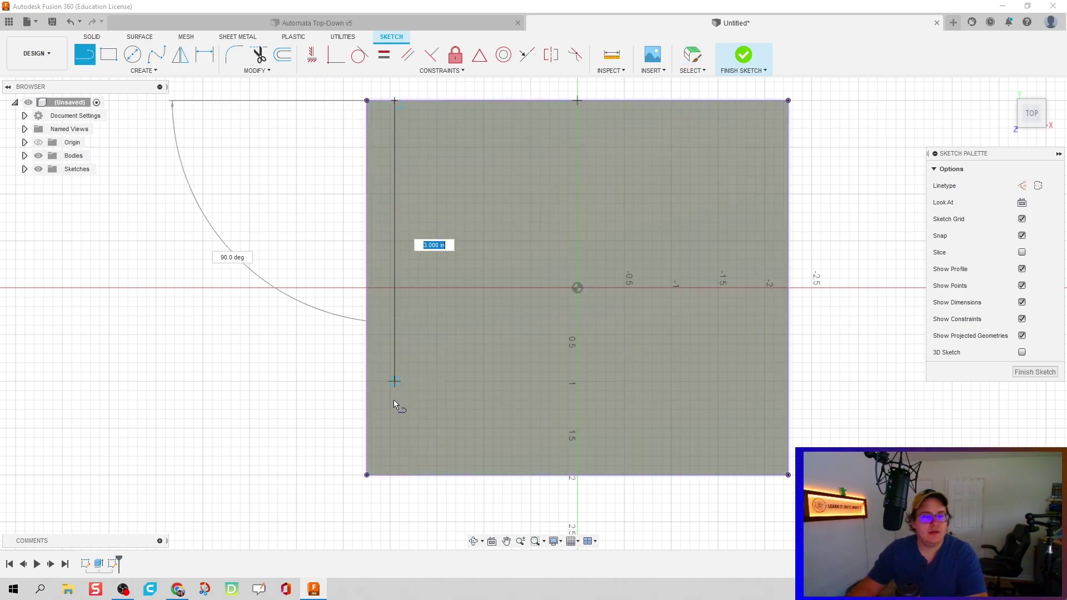
left_click(395, 475)
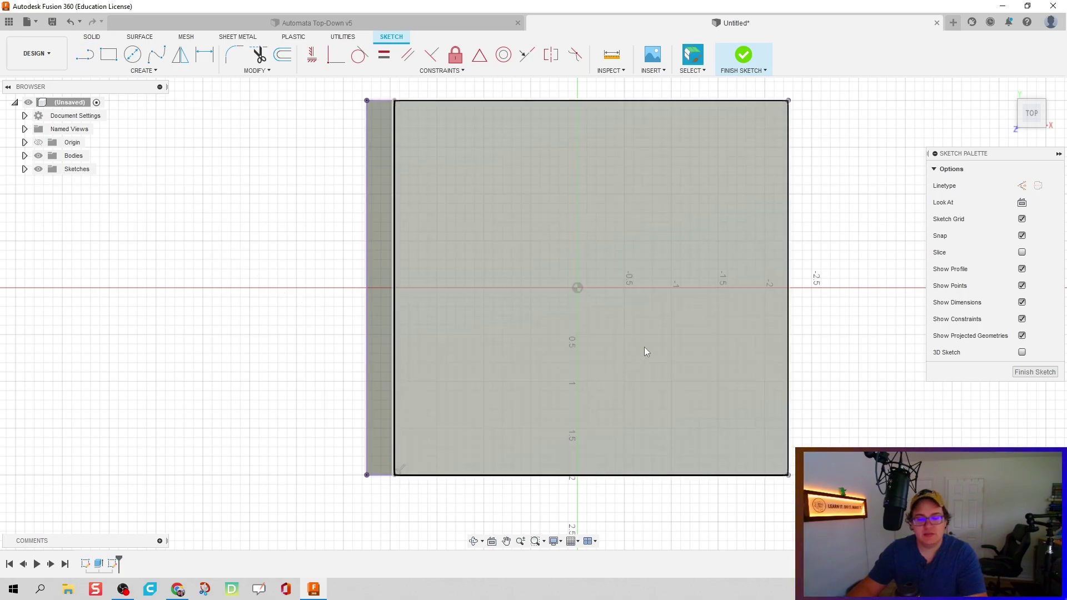
left_click(759, 101)
left_click(758, 475)
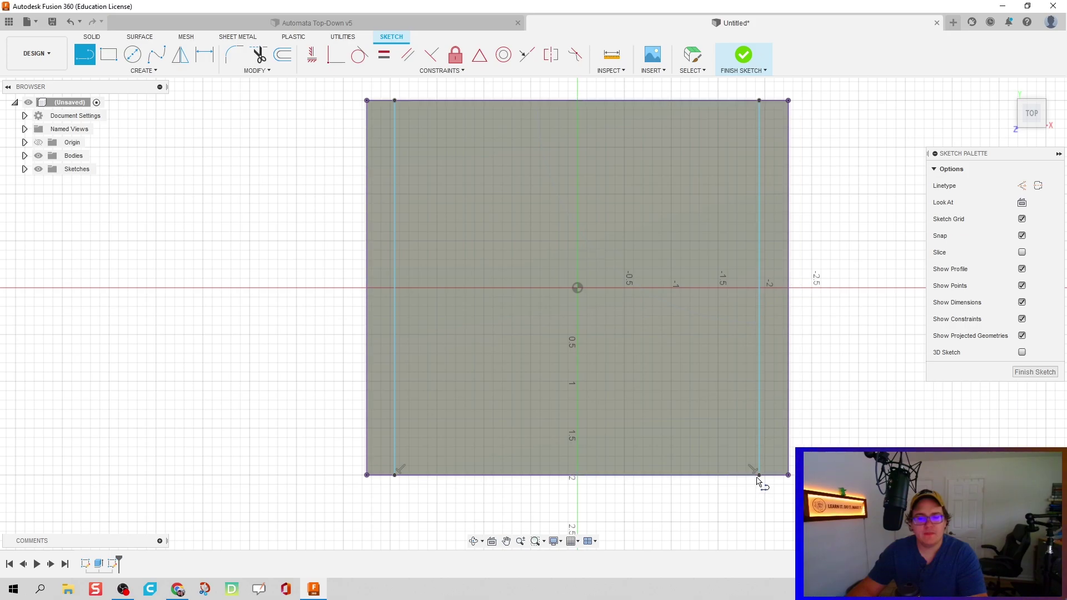
- Dimension both lines 0.25 in from the plate's right and left edges
key("d")
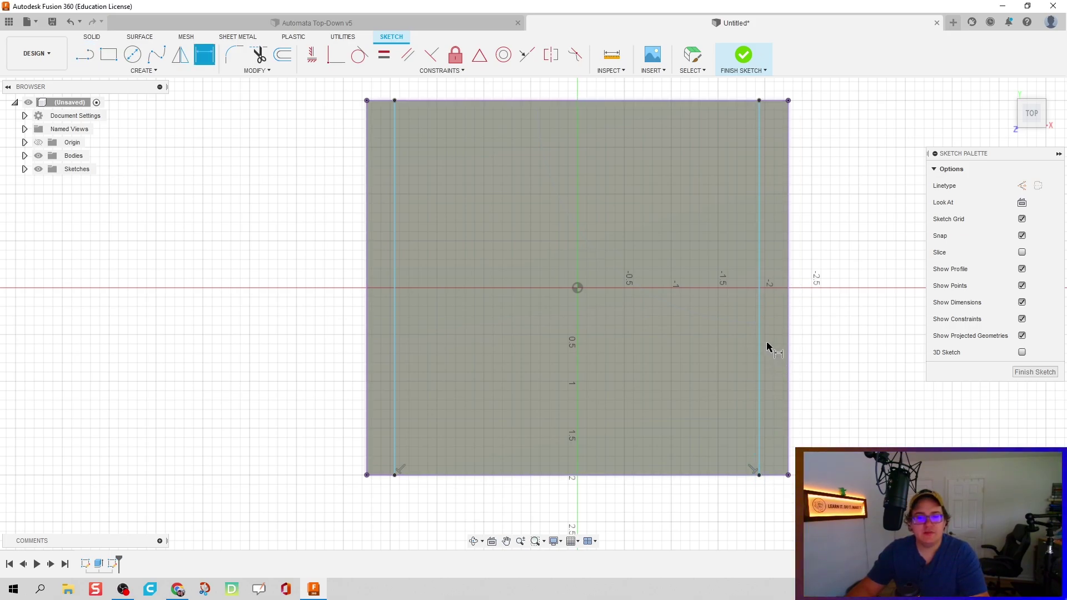
left_click(759, 348)
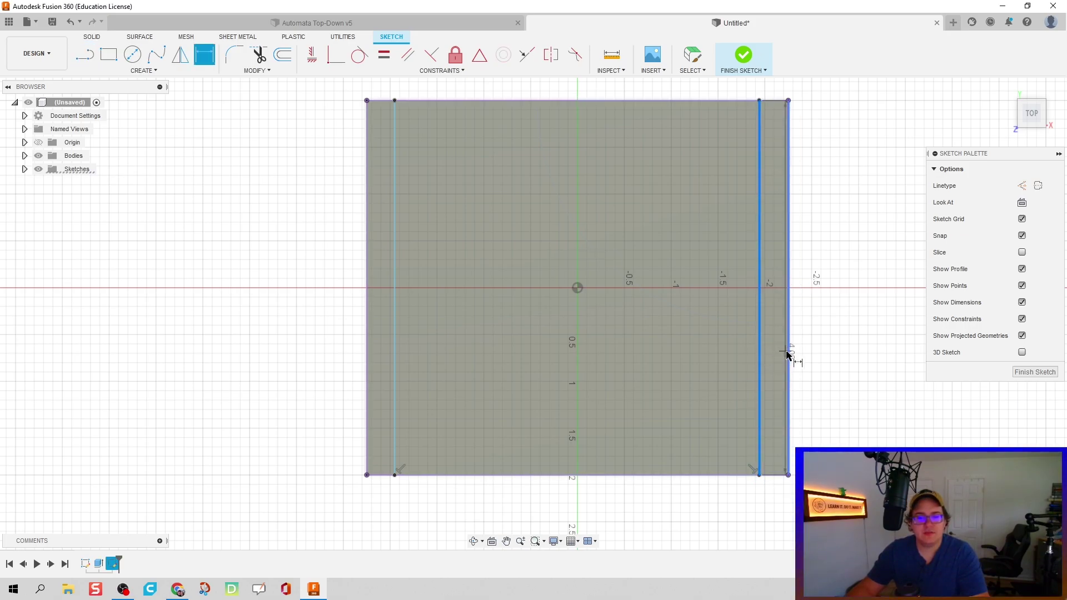
left_click(788, 356)
left_click(772, 507)
type("0")
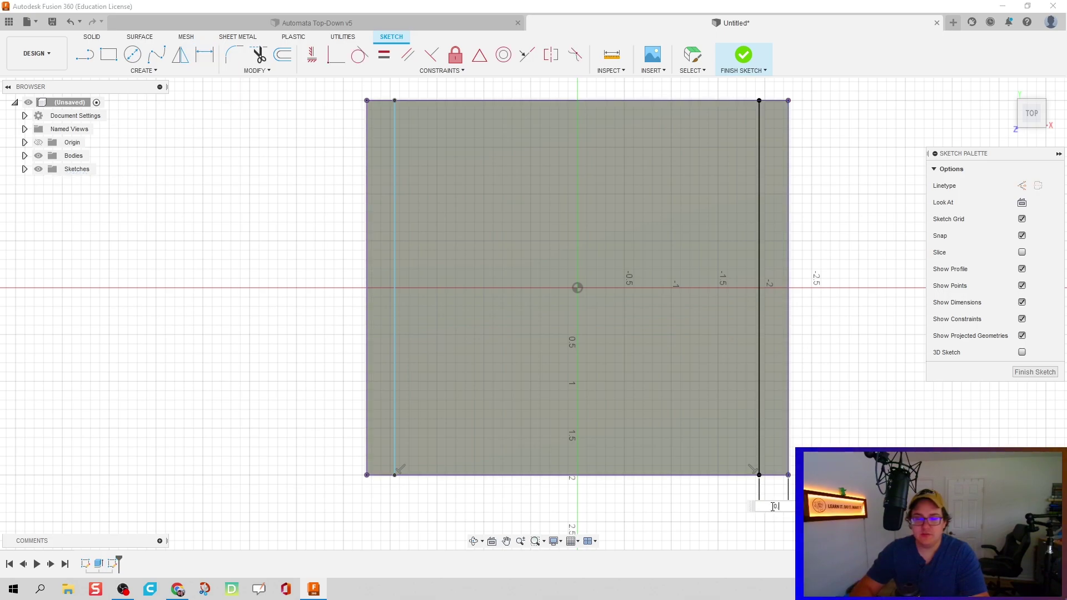
type(".25")
key("Return")
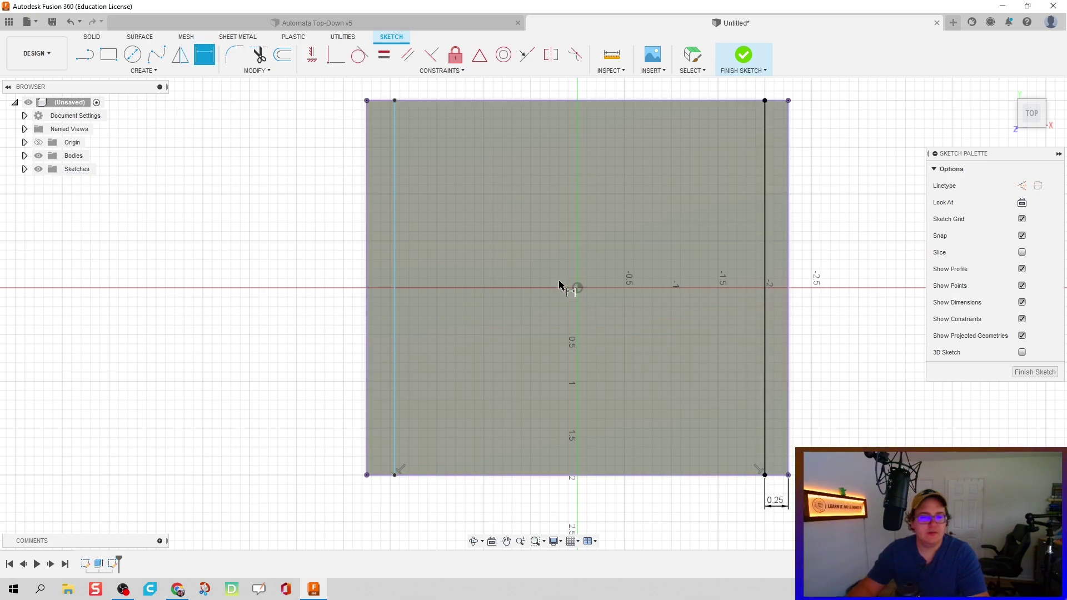
left_click(394, 357)
left_click(368, 357)
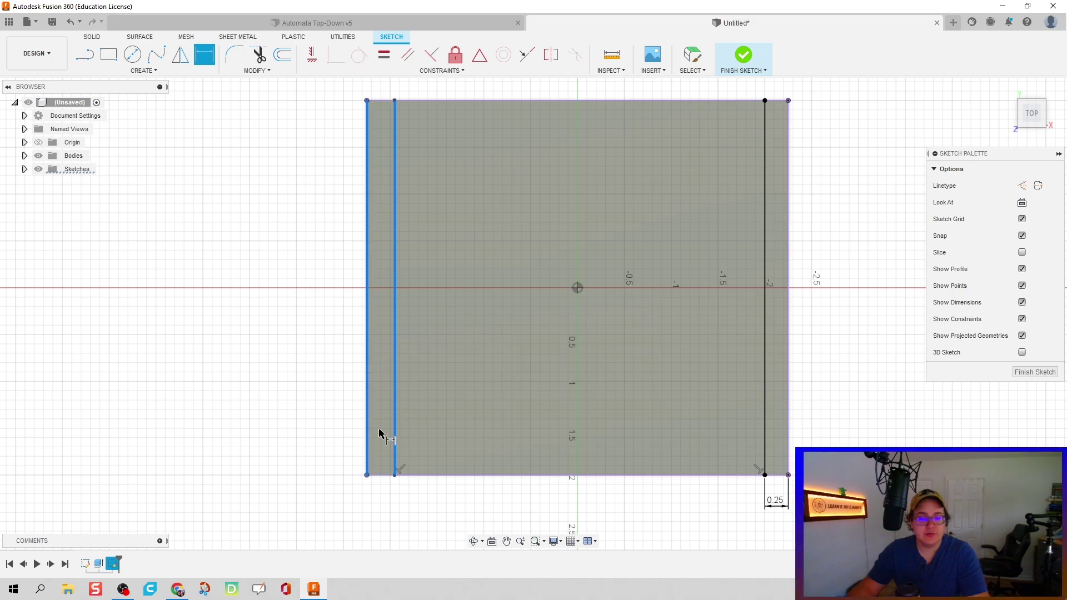
left_click(384, 498)
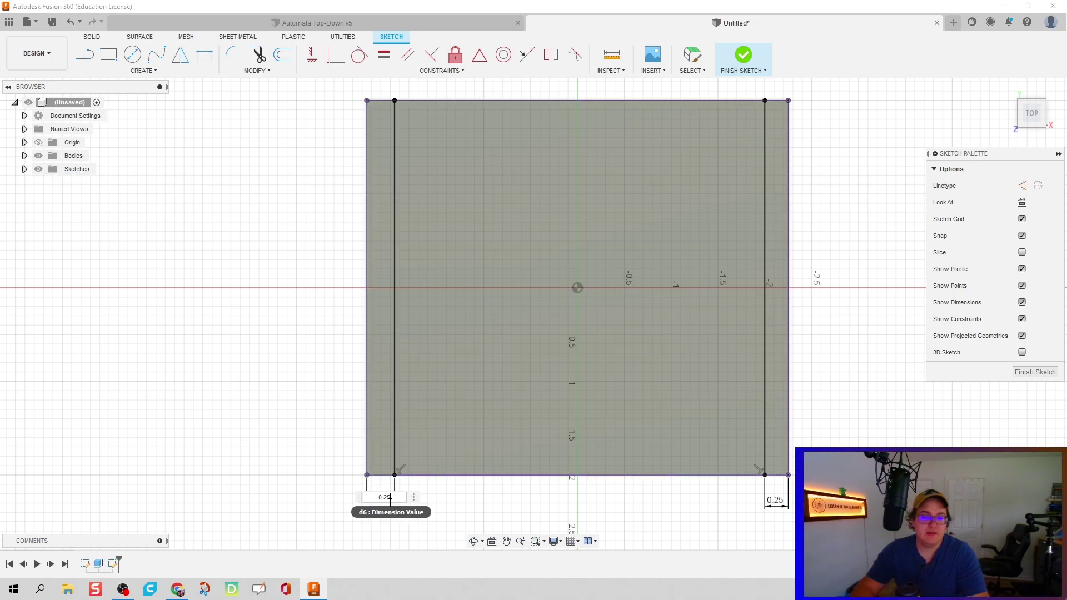
key("Return")
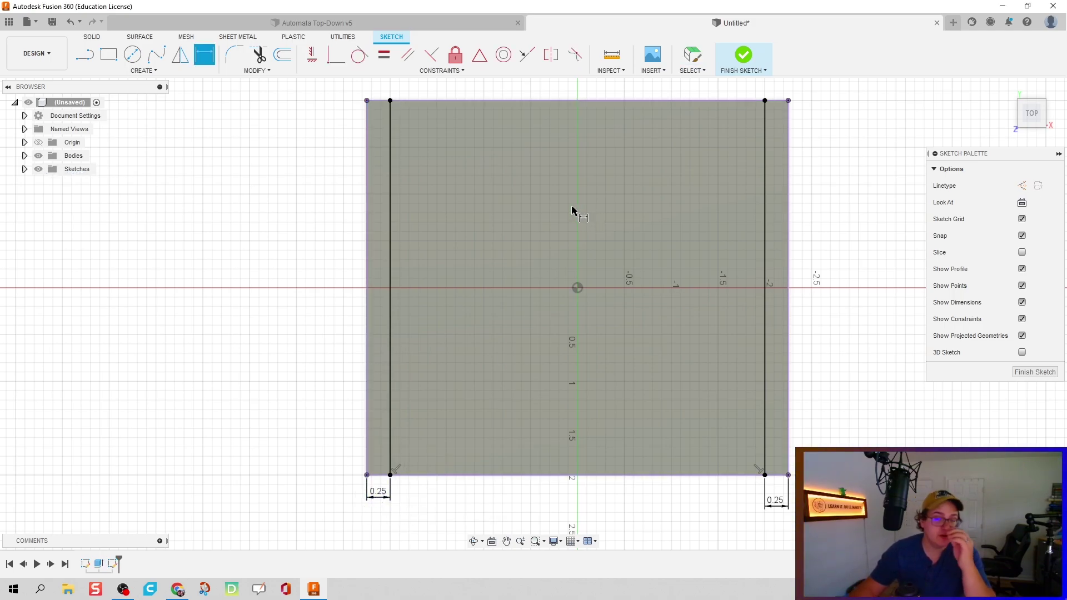
- Extrude both 0.25 in edge strips 4 in upward with operation set to New Body
left_click(756, 62)
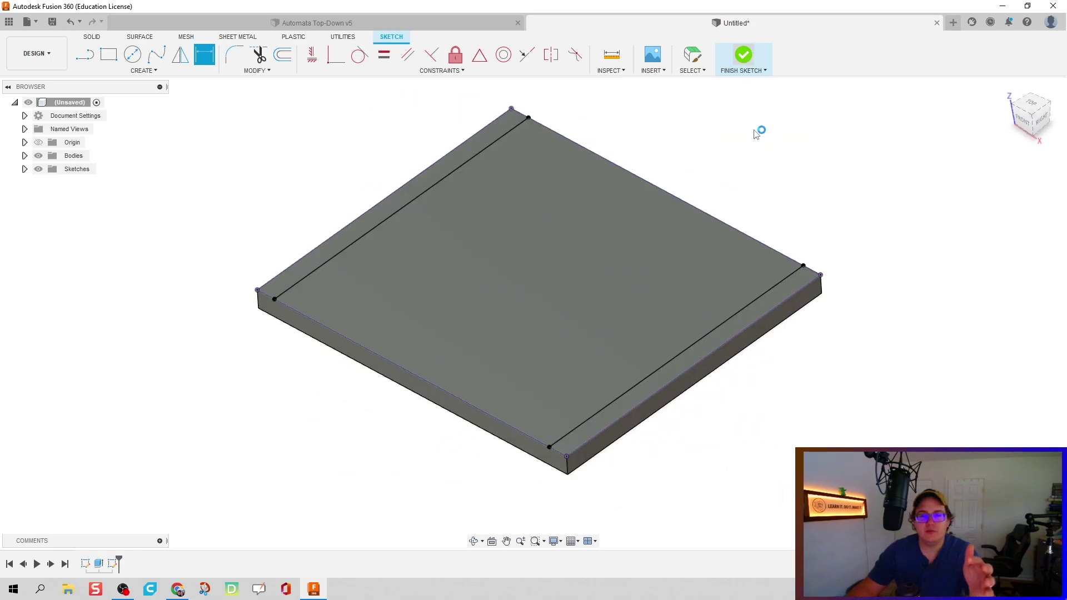
scroll(617, 250, "down", 4)
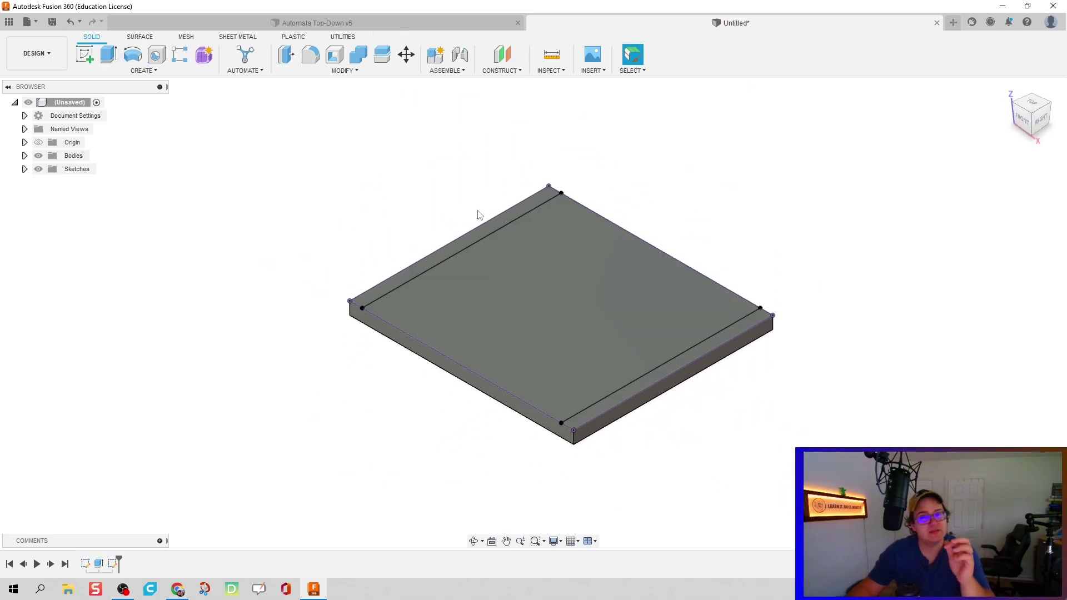
key("e")
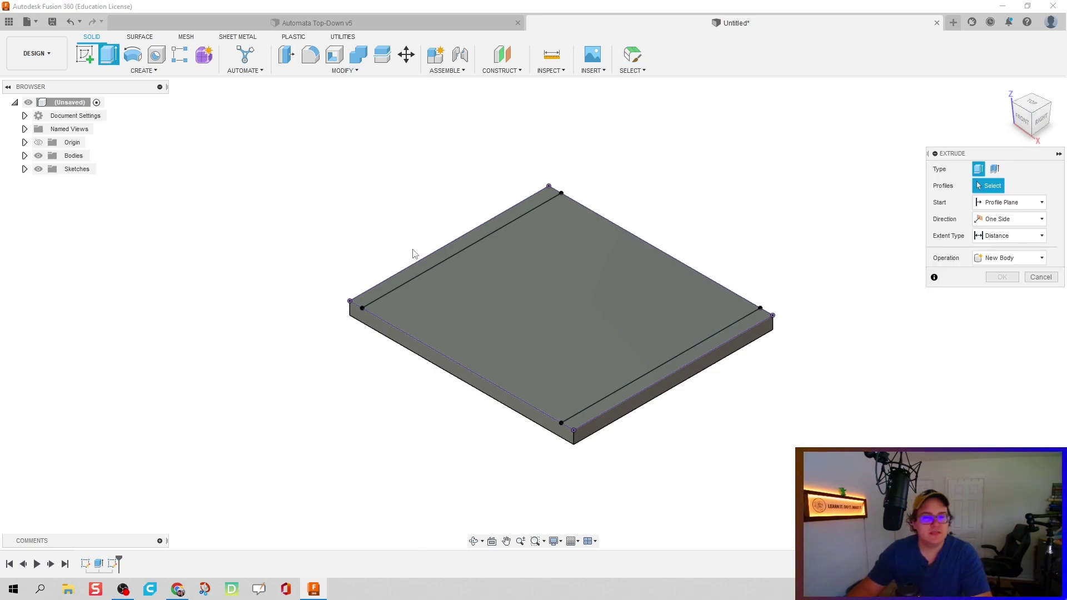
left_click(422, 265)
left_click(646, 384)
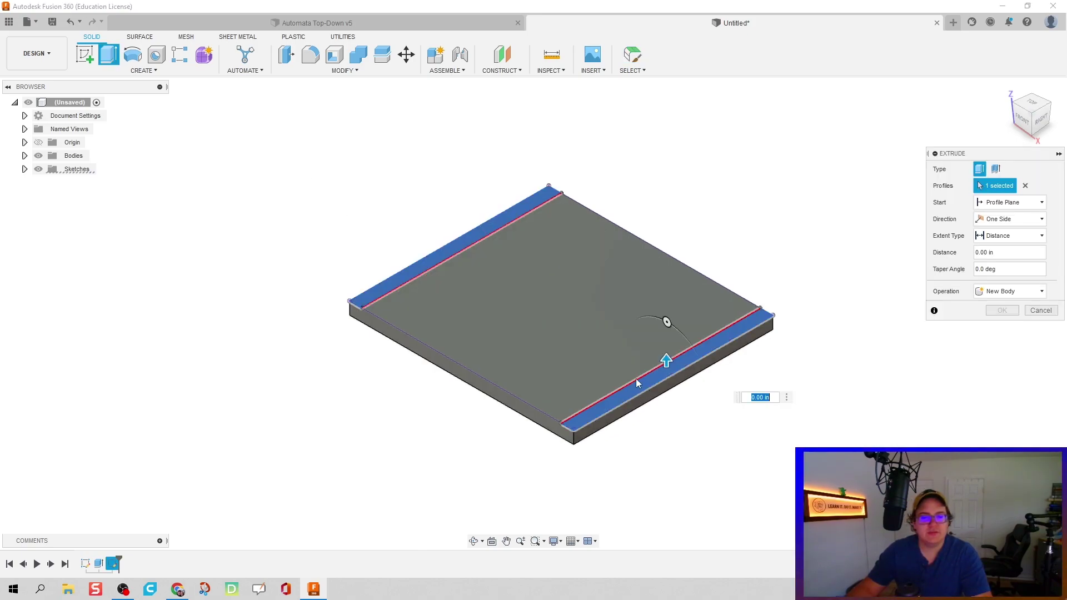
type("4")
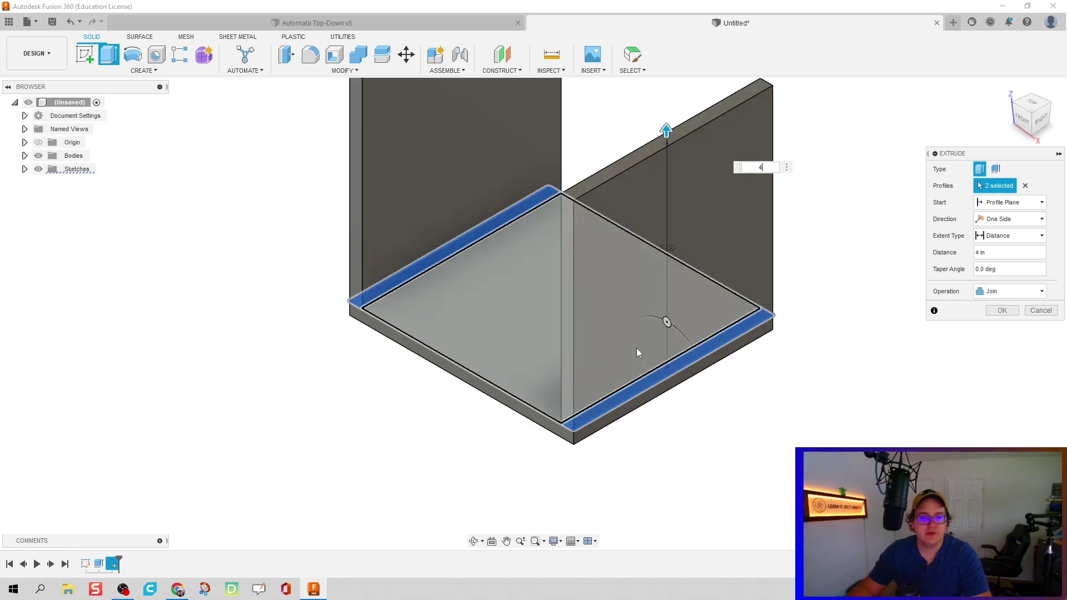
middle_click_drag(749, 374, 758, 445)
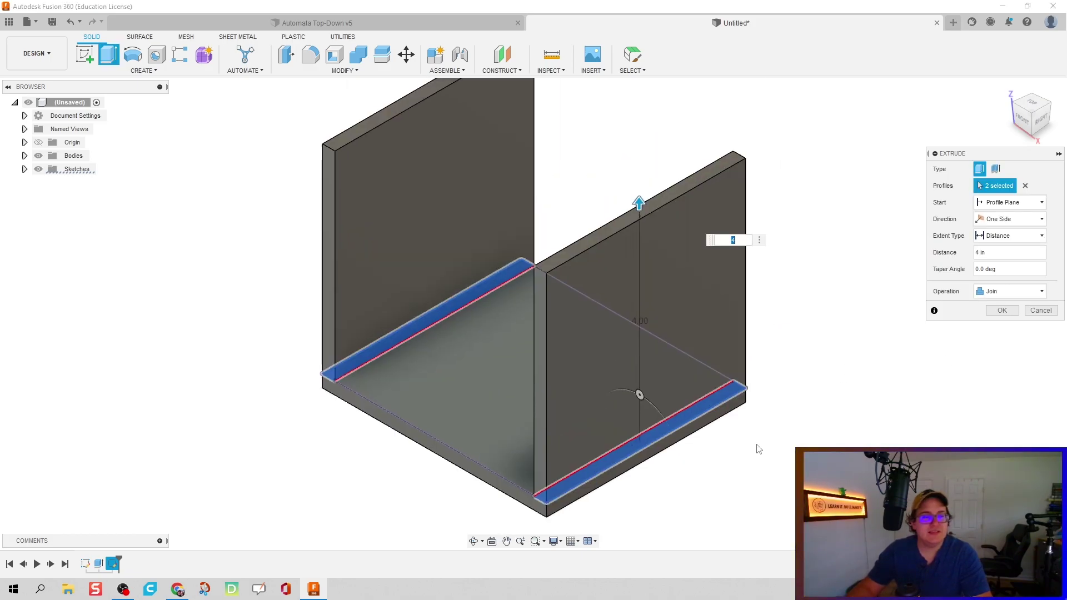
left_click(1025, 296)
left_click(1021, 336)
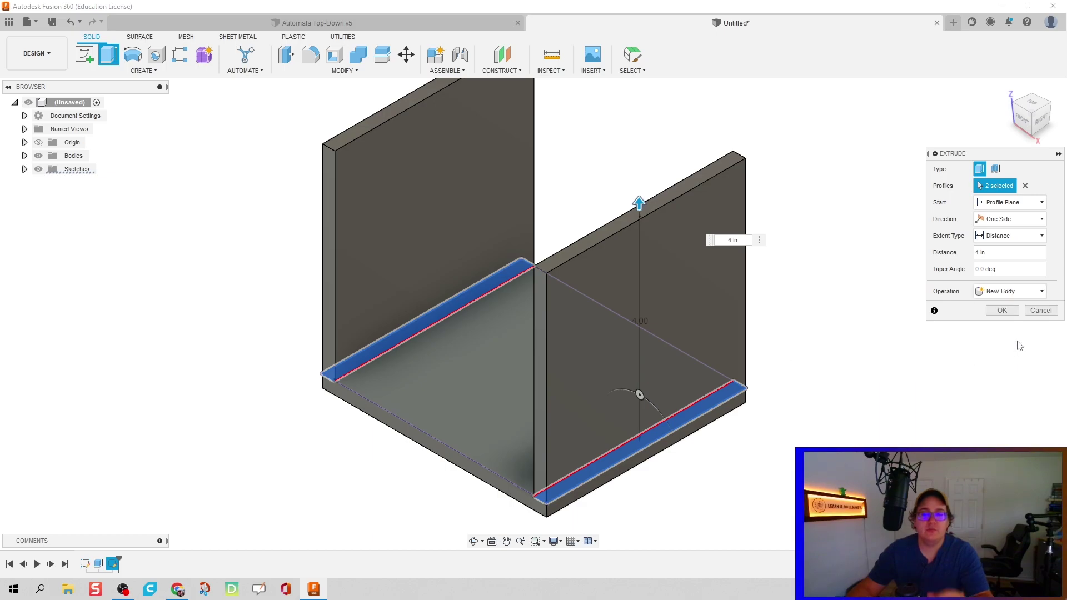
- Confirm the two 4 in walls and start a sketch on the left wall's top face
left_click(1007, 308)
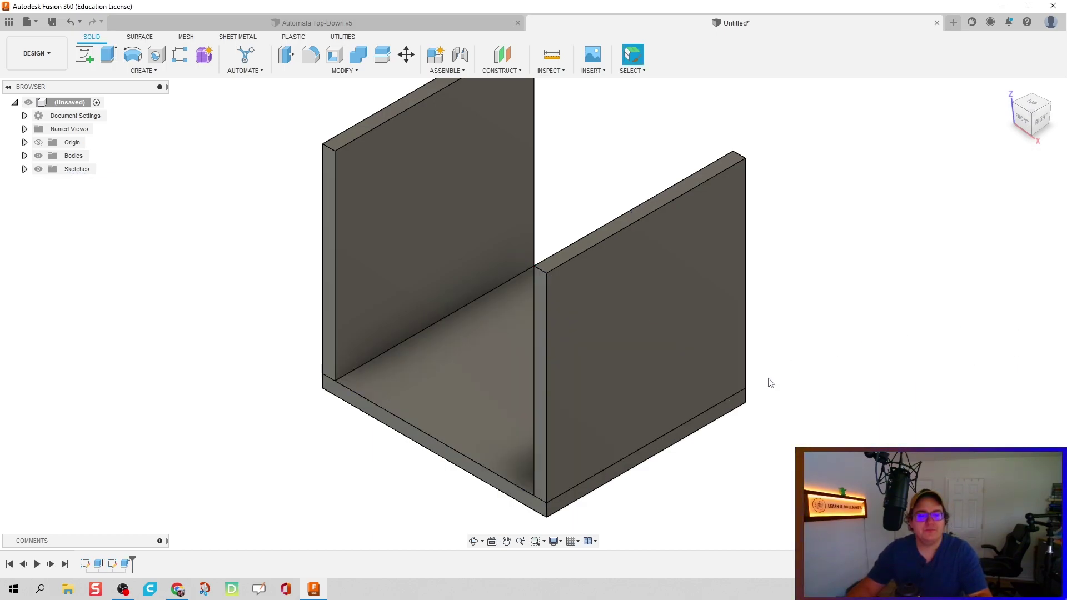
middle_click_drag(321, 342, 371, 293, "shift")
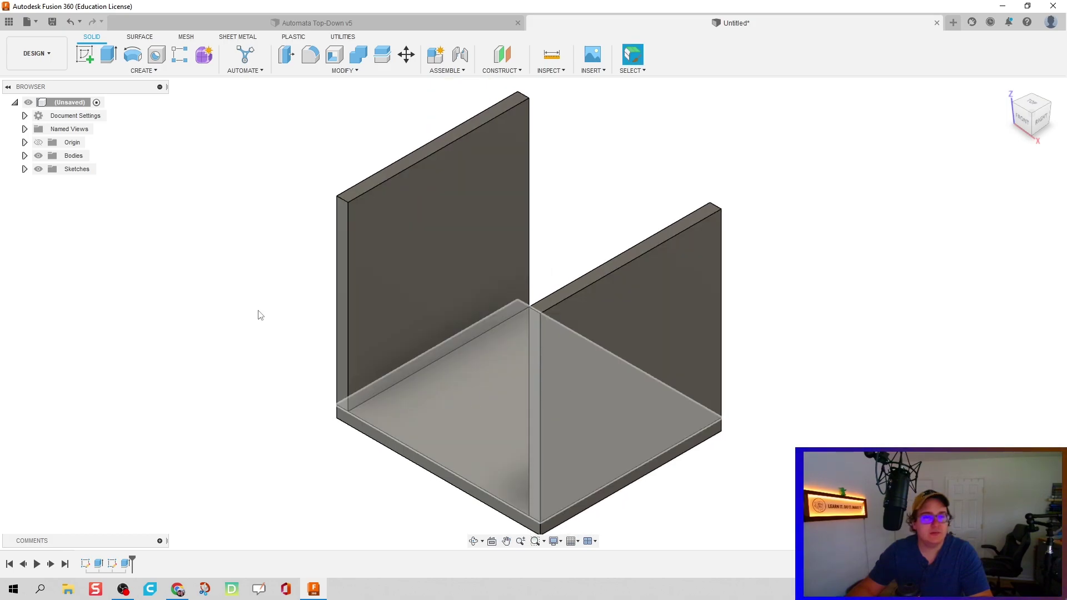
left_click(85, 55)
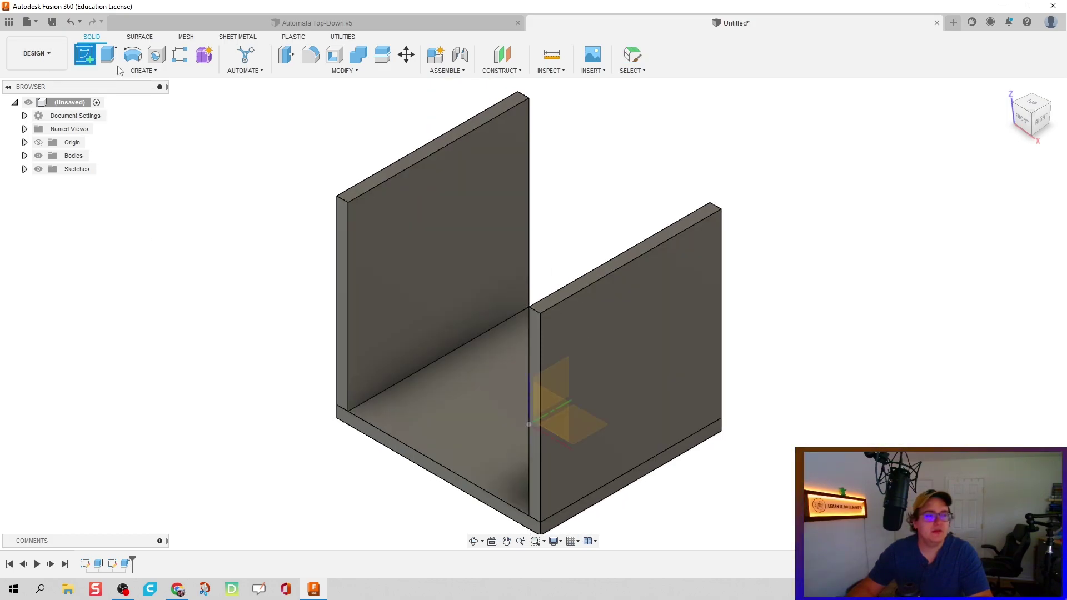
left_click(365, 188)
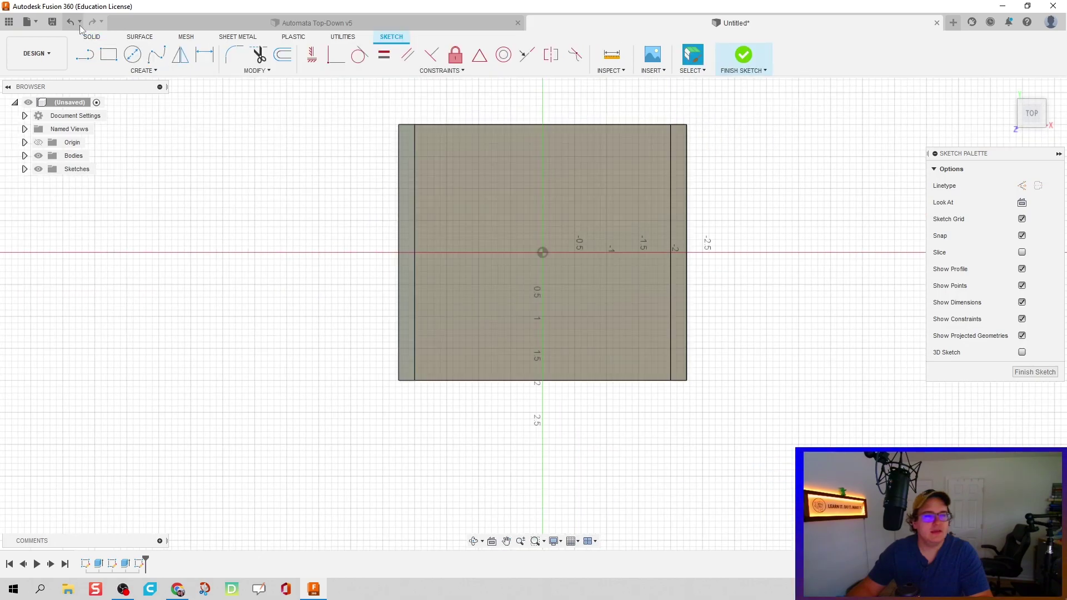
- Project the top face outline into the sketch and finish it
left_click(108, 55)
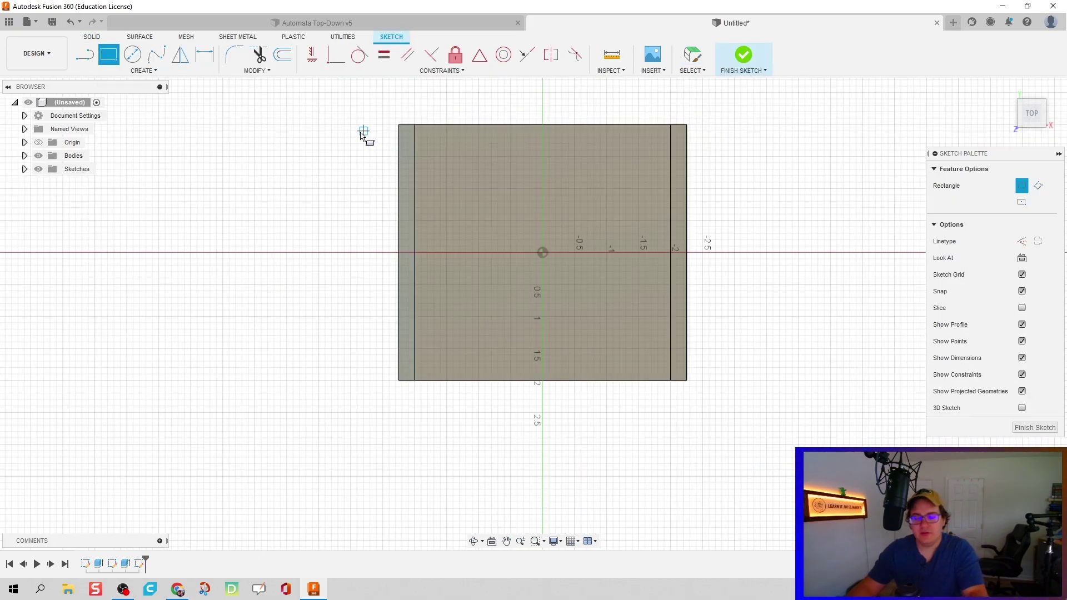
key("p")
left_click(499, 138)
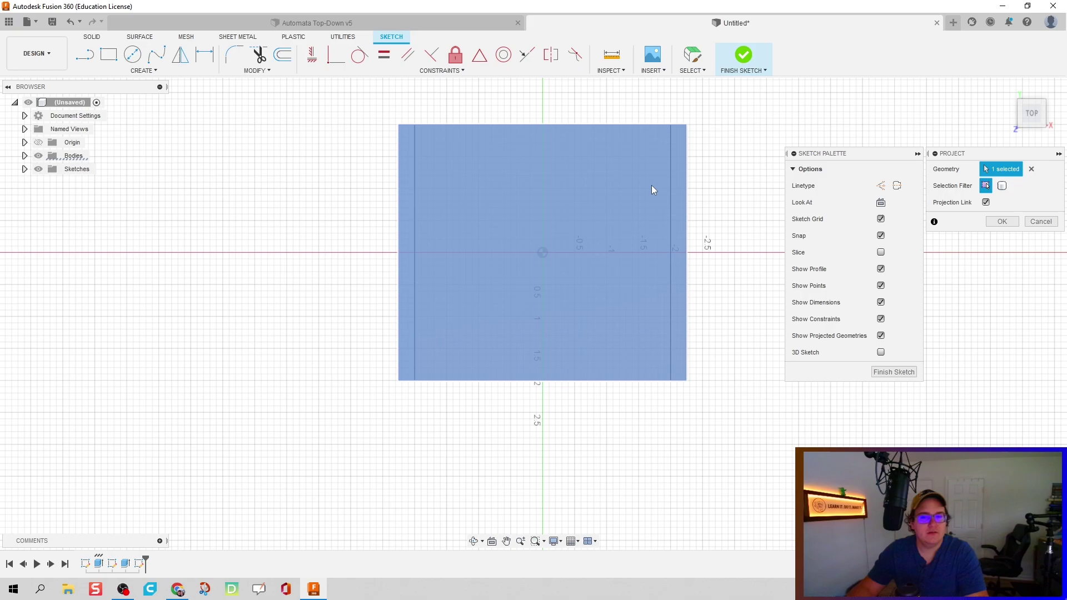
left_click(1011, 221)
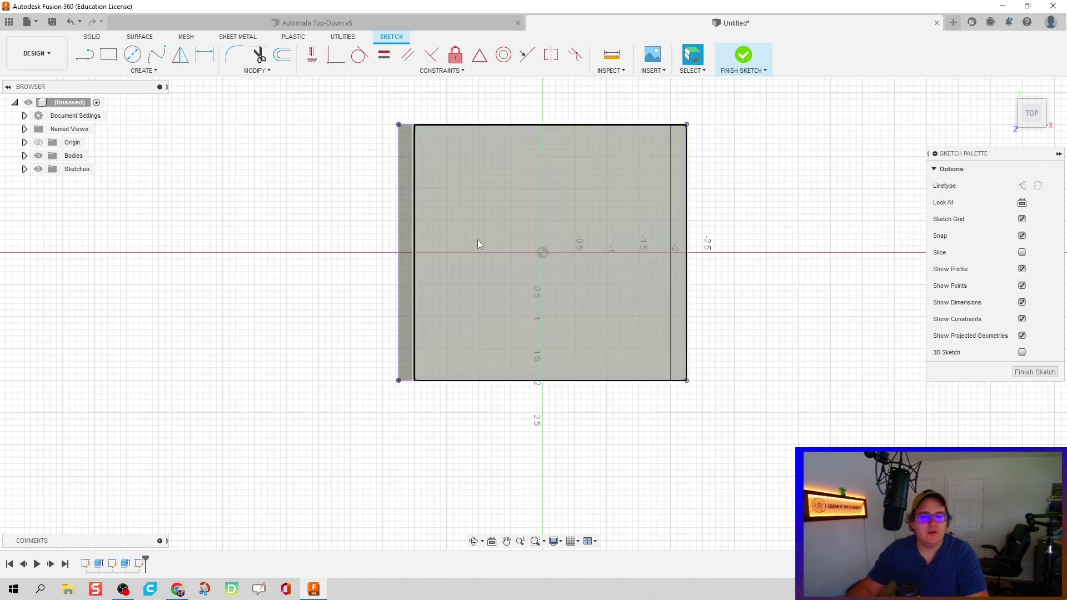
left_click(744, 54)
- Extrude the rim and inner top profiles 0.25 in as a separate lid body
key("e")
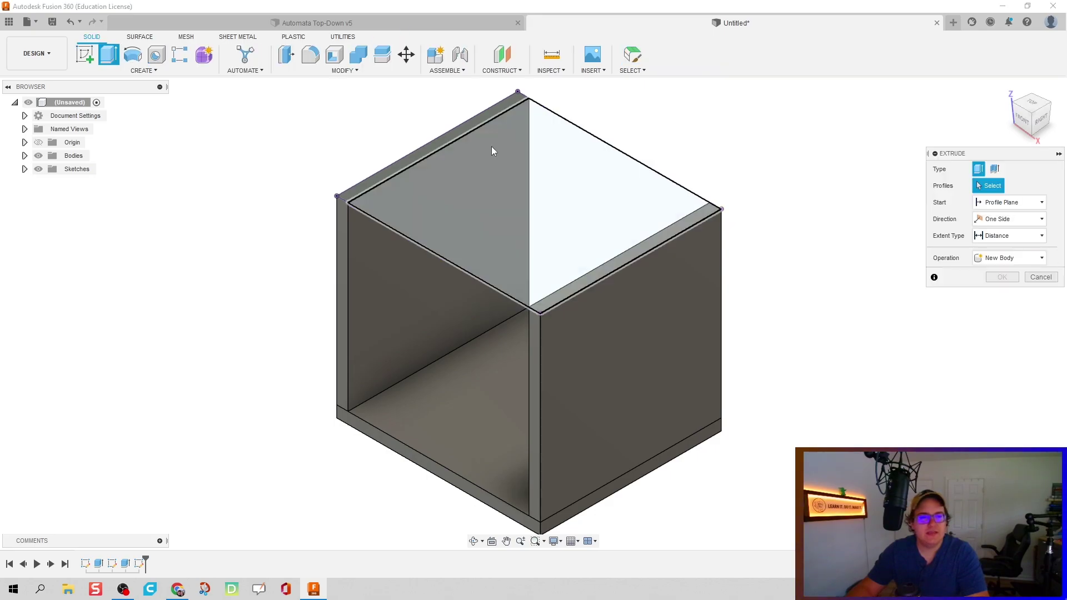
left_click(444, 138)
left_click(474, 162)
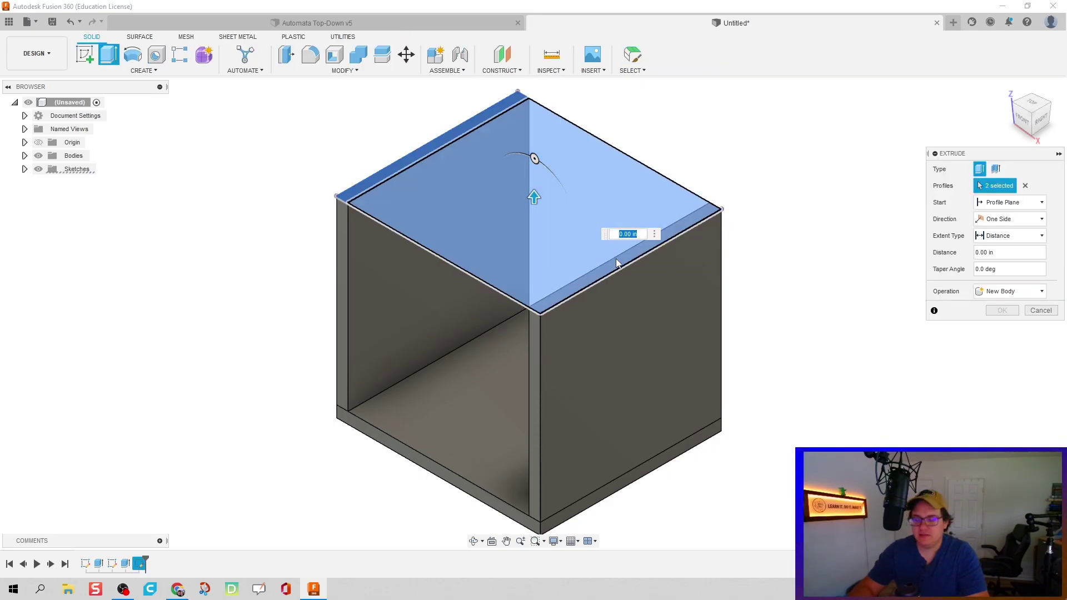
type("0.25")
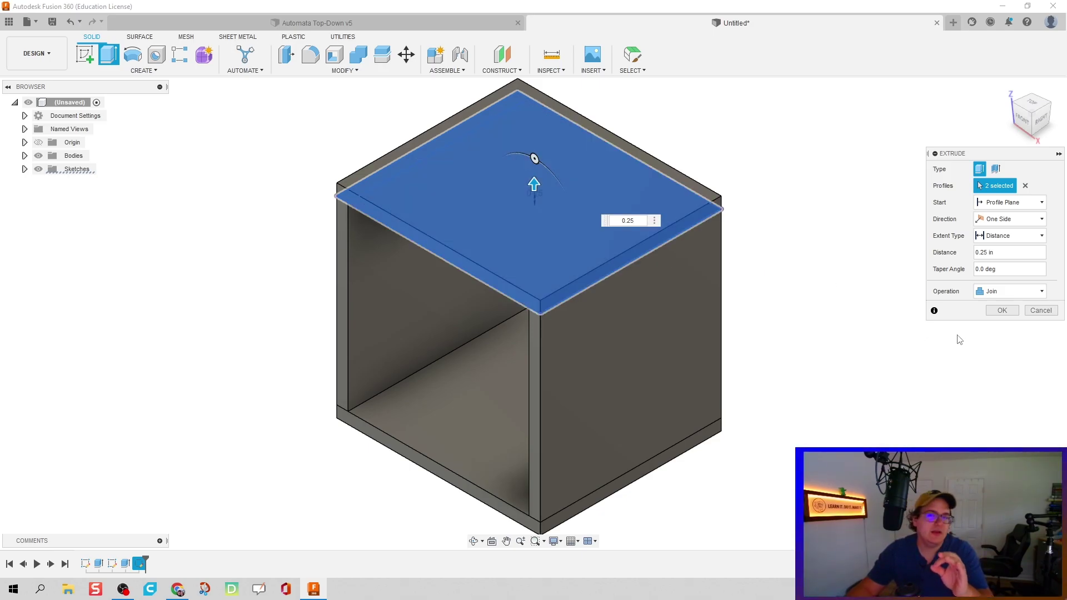
left_click(1008, 290)
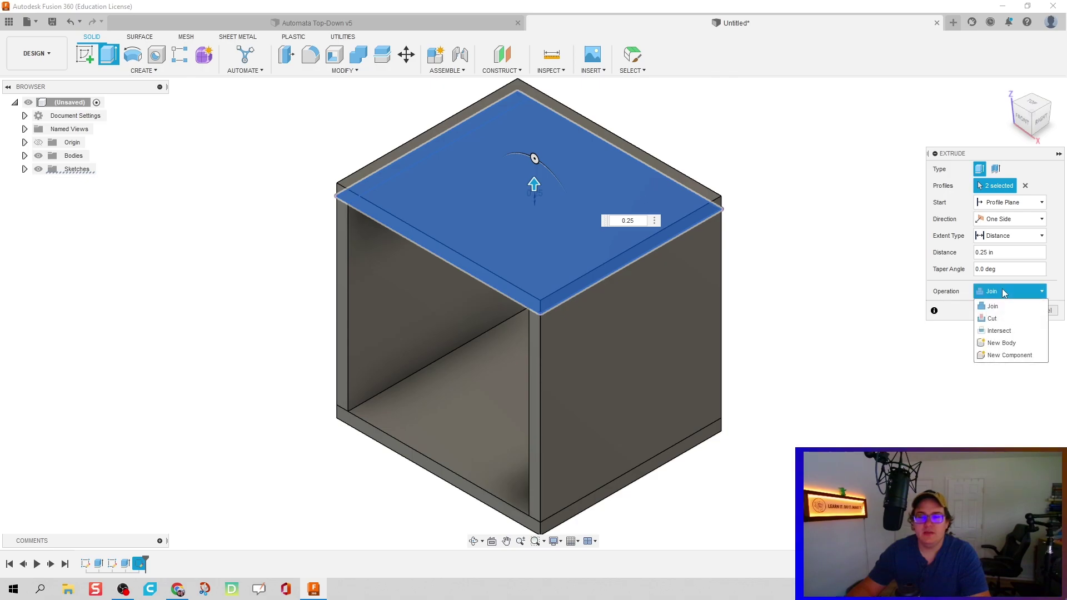
left_click(1011, 340)
left_click(1005, 311)
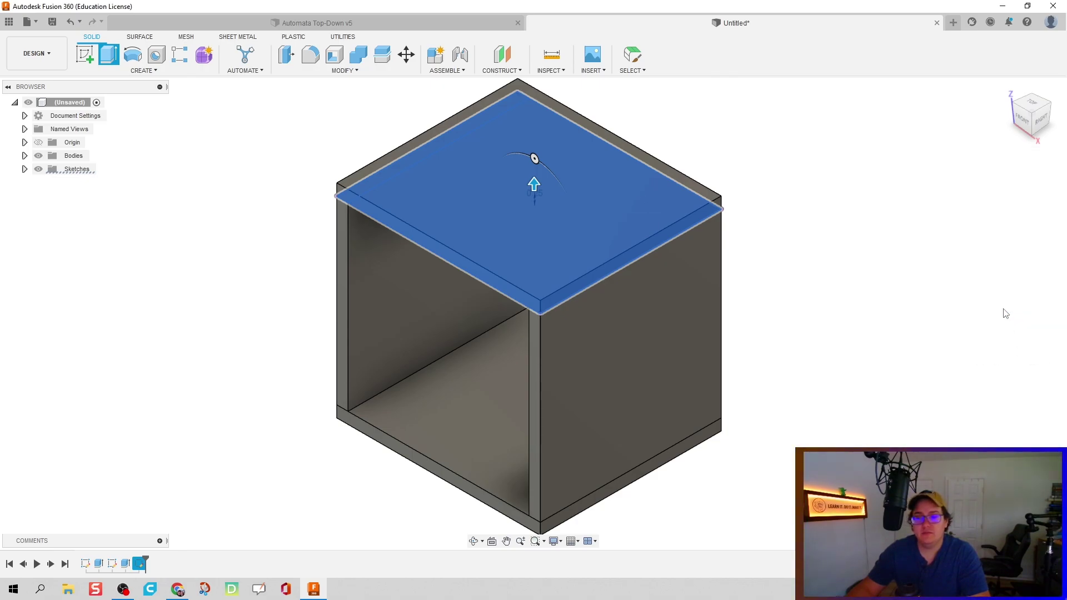
mouse_move(886, 307)
middle_mouse_down("shift")
mouse_move(849, 278)
mouse_move(783, 276)
mouse_move(762, 262)
mouse_move(794, 237)
mouse_move(790, 250)
mouse_move(695, 244)
middle_mouse_up("shift")
- Sketch on the box's open side, project its four inner edges, and hide the bodies
left_click(85, 55)
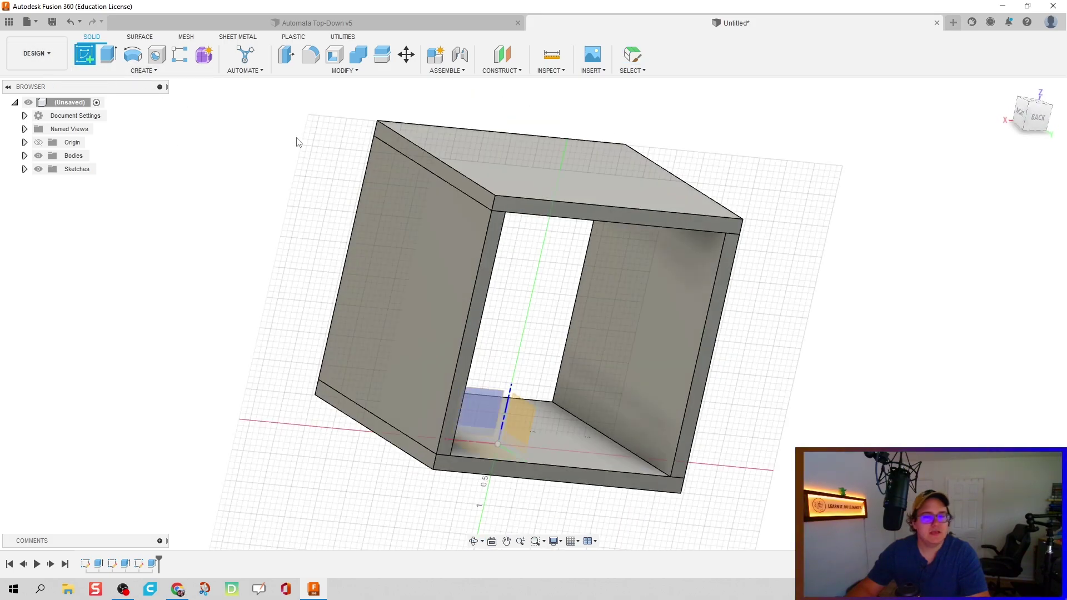
left_click(495, 239)
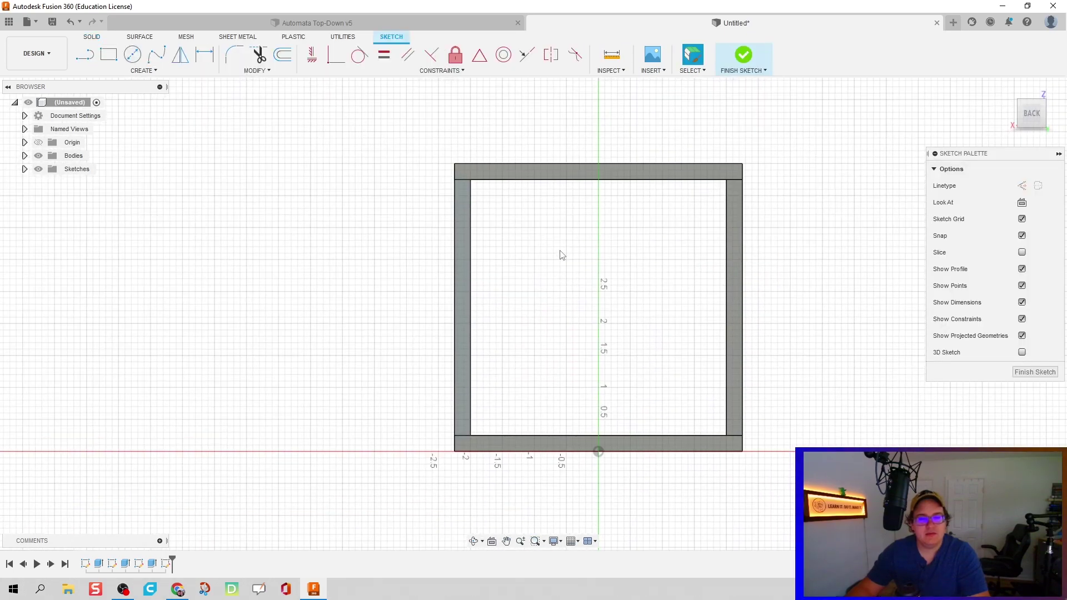
key("p")
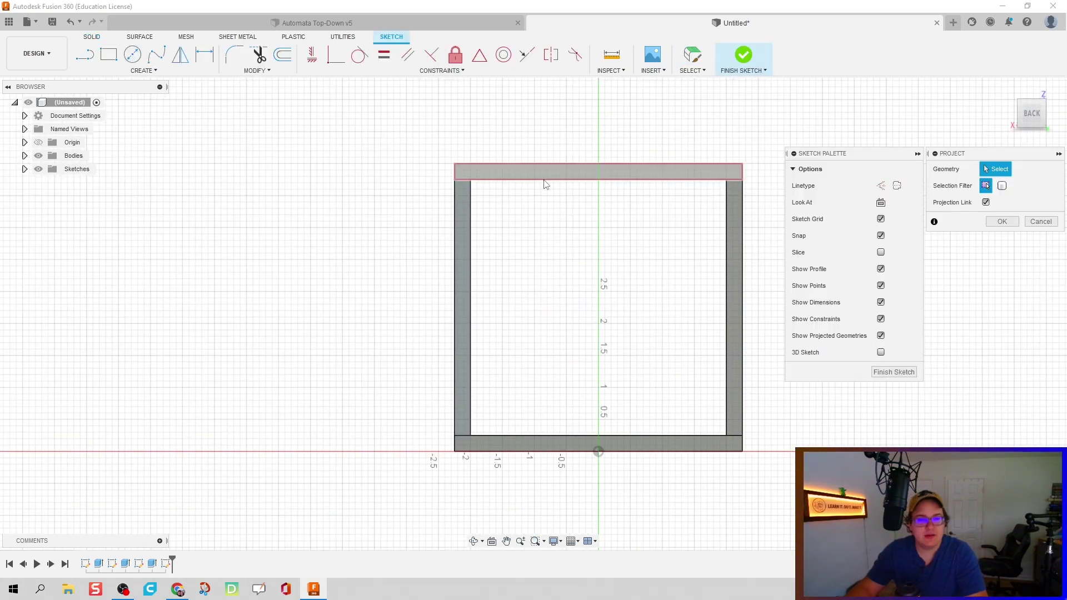
left_click(546, 183)
left_click(470, 233)
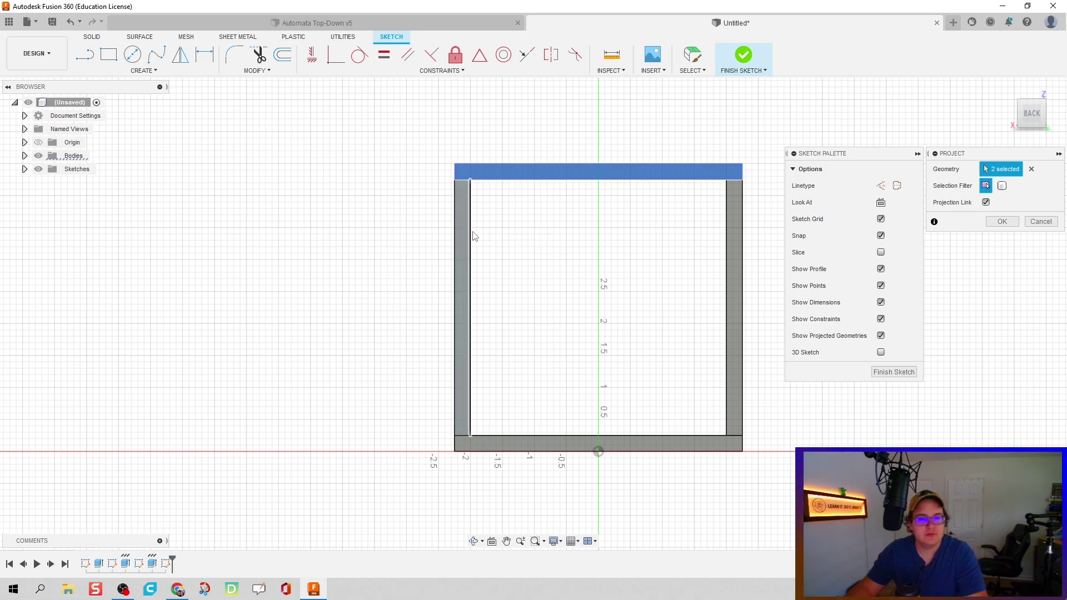
left_click(568, 436)
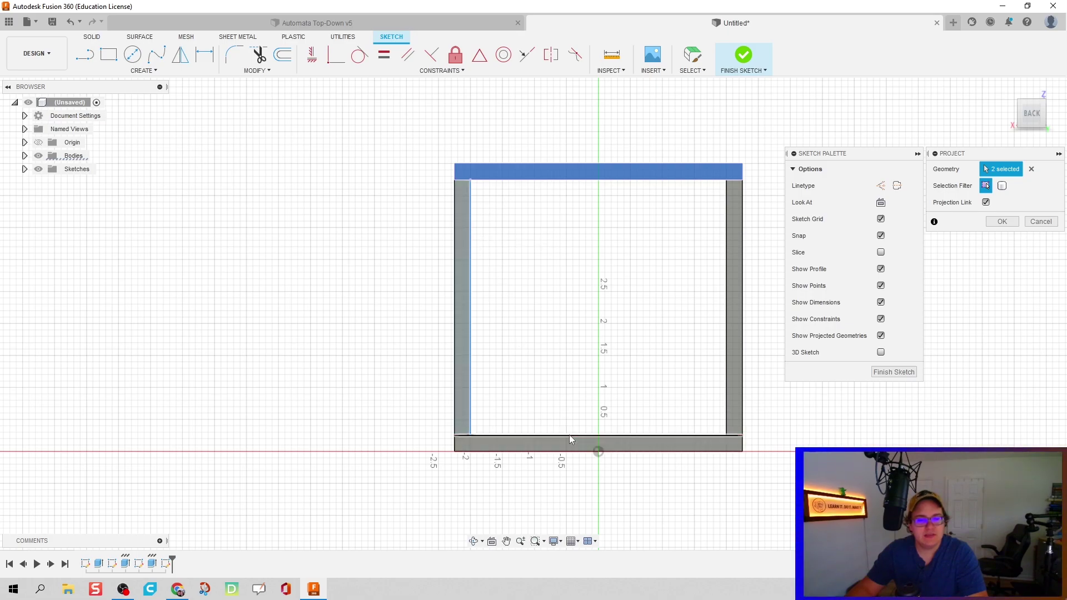
left_click(726, 405)
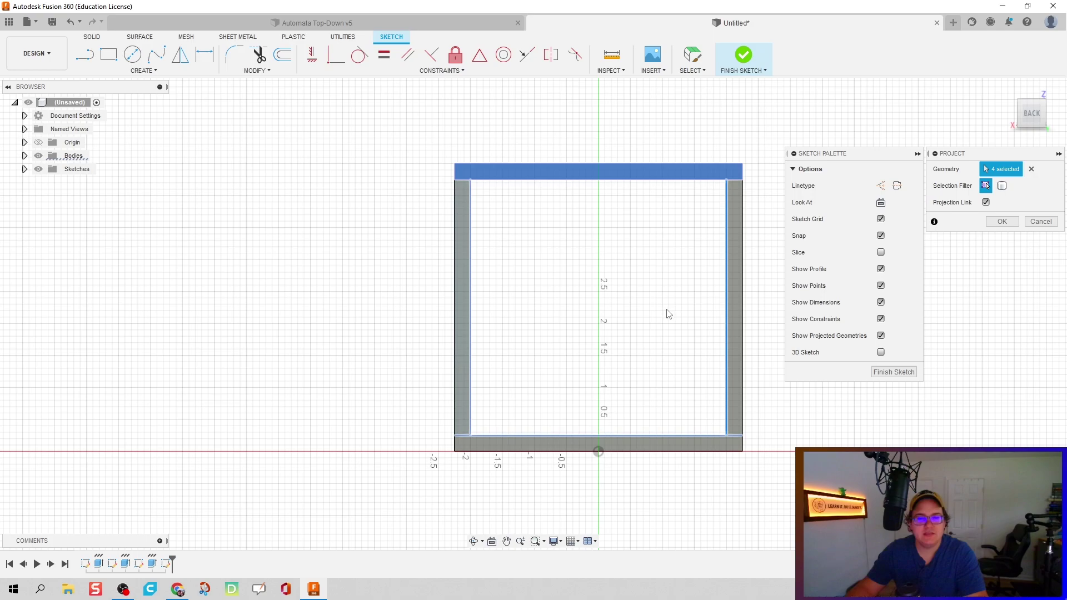
left_click(664, 174)
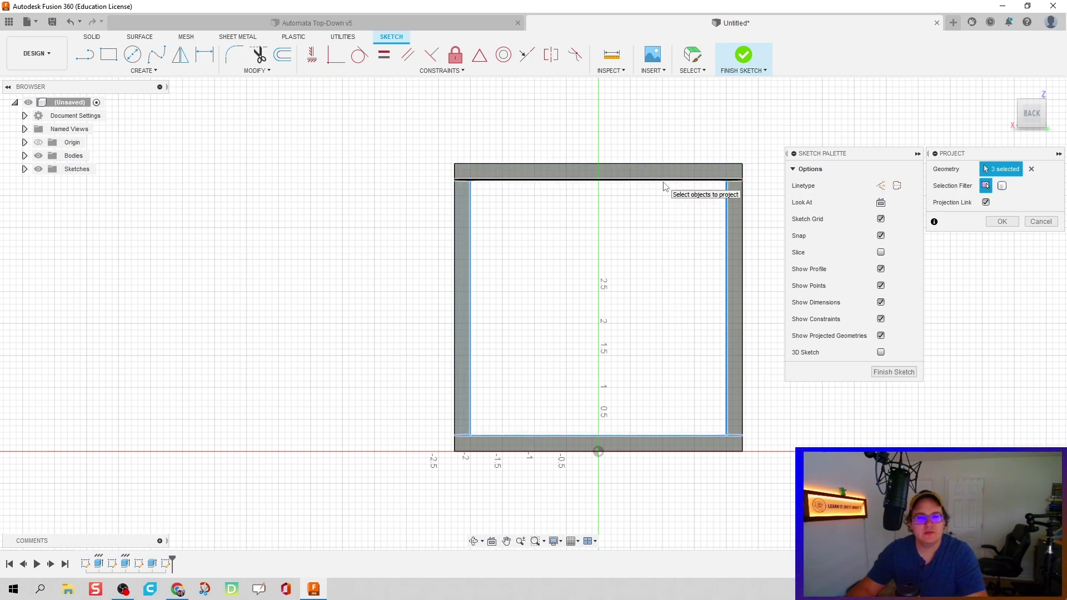
left_click(664, 180)
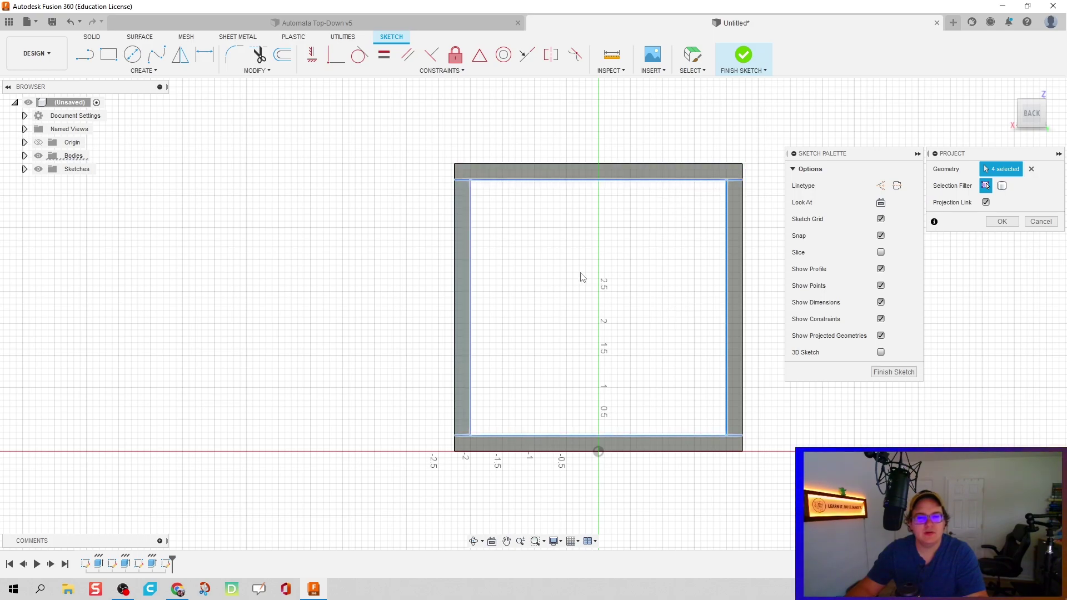
left_click(1015, 225)
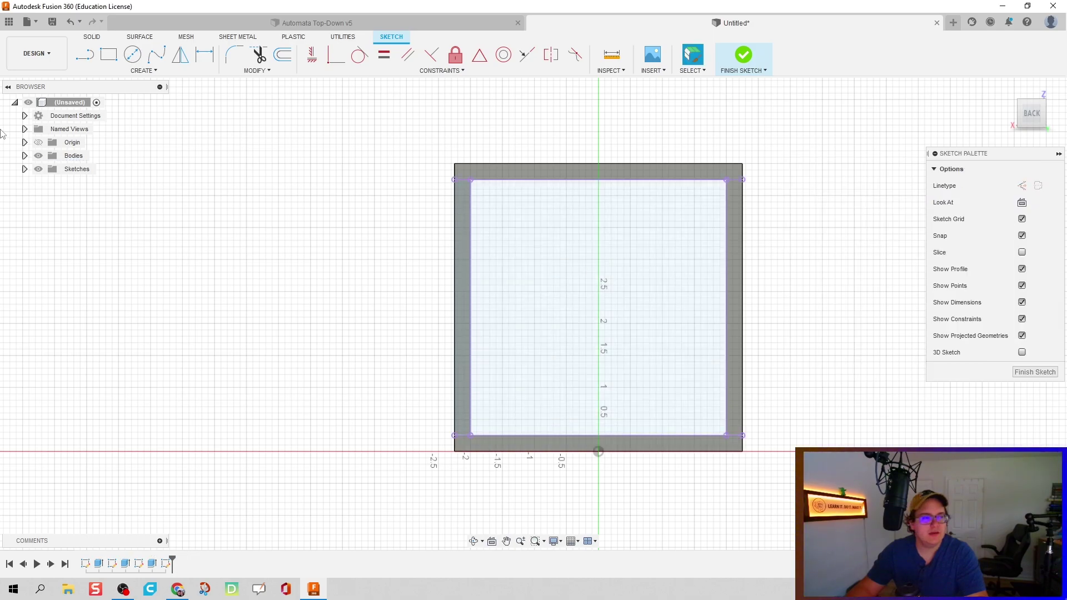
left_click(37, 155)
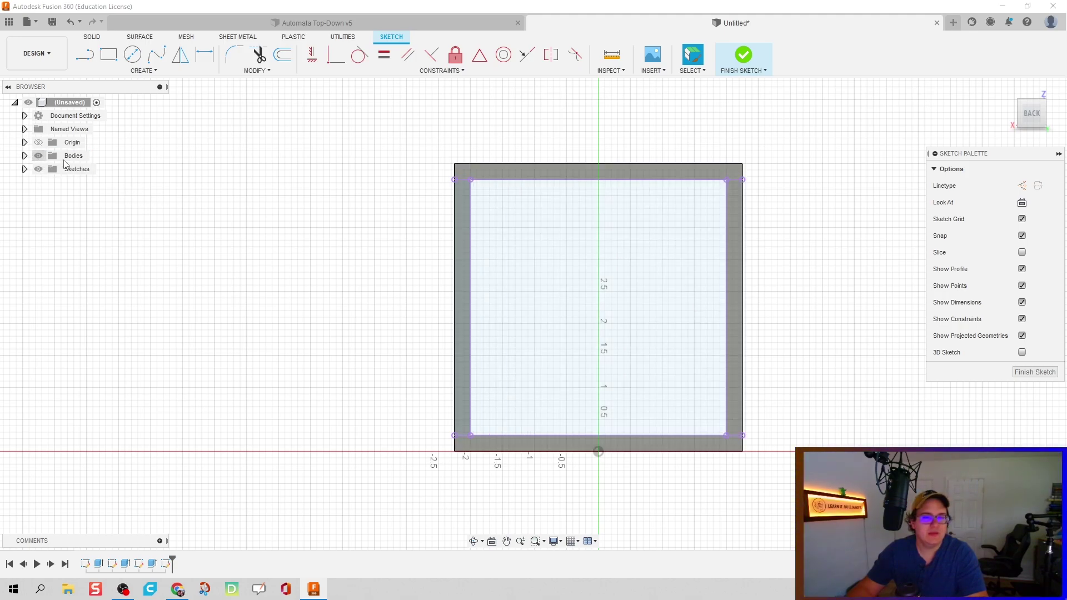
- Extrude the inner opening profile 0.25 in inward as a new back panel body
left_click(744, 58)
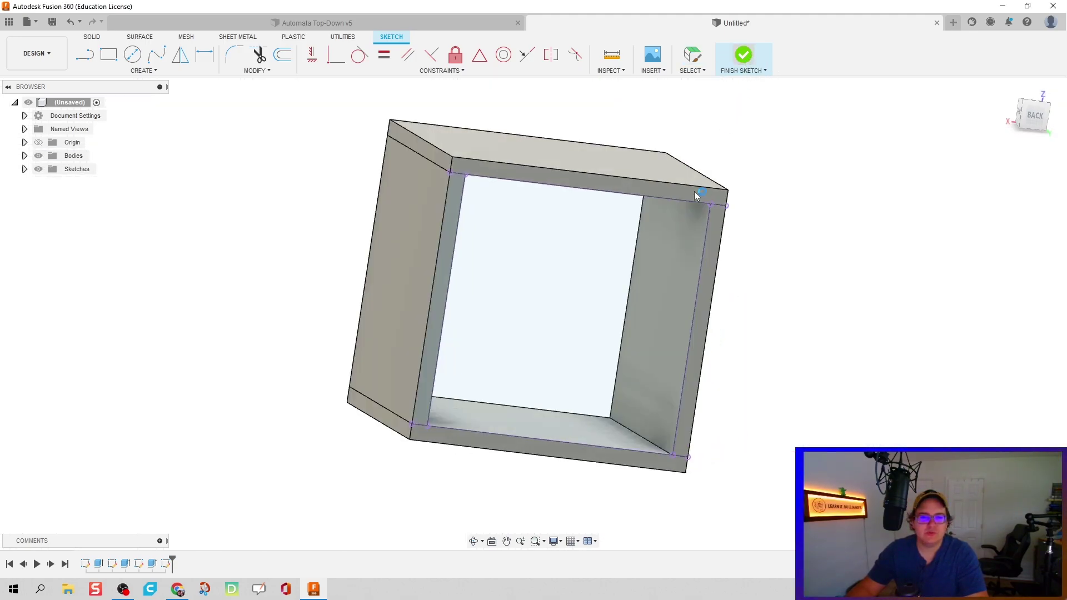
key("e")
left_click(611, 302)
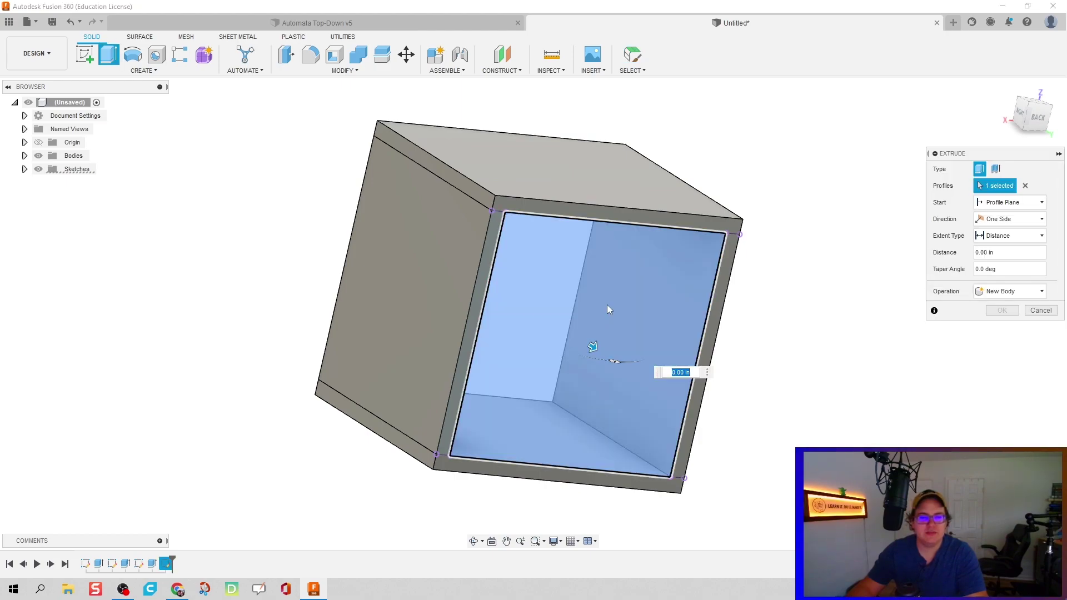
type("0.25")
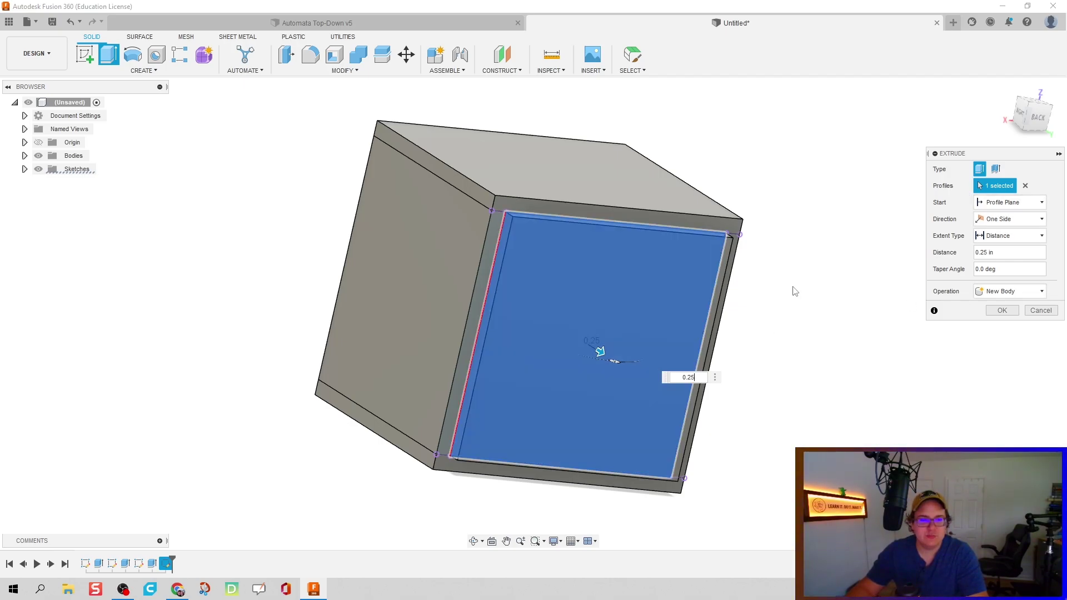
middle_click_drag(793, 288, 825, 303, "shift")
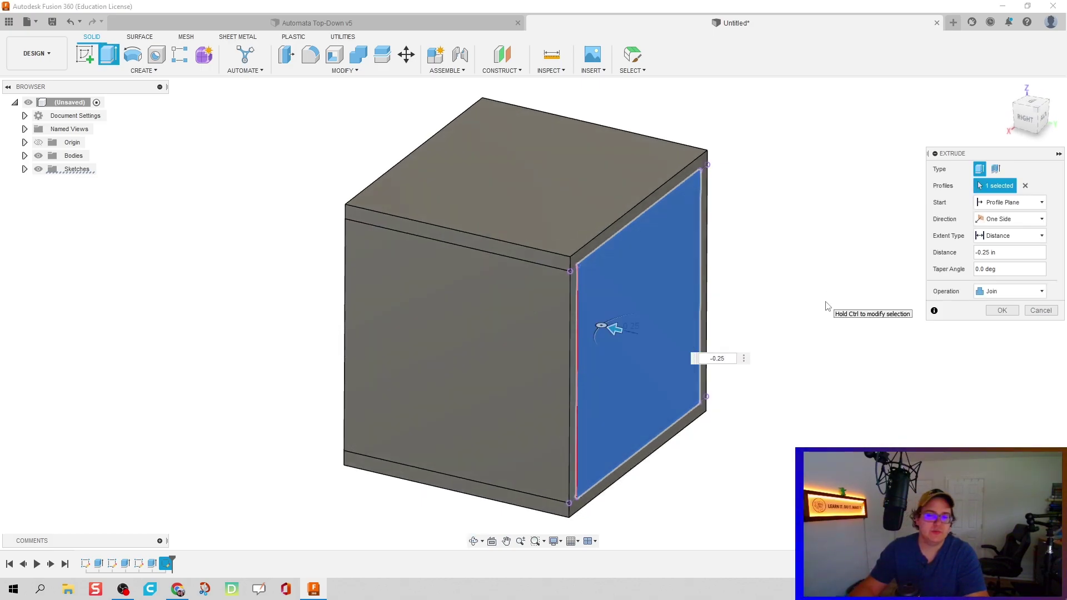
left_click(1020, 291)
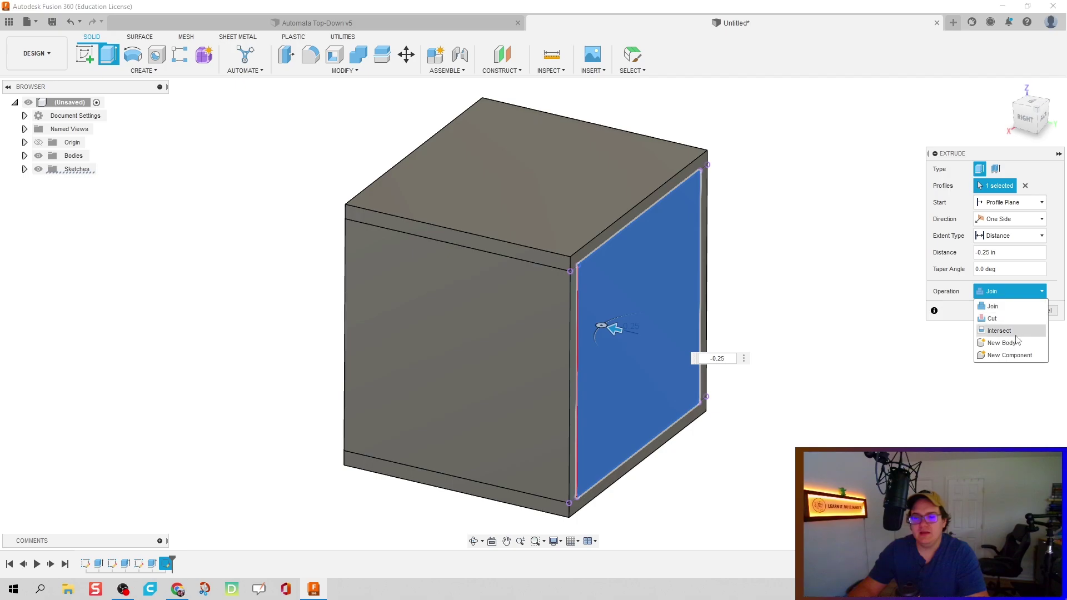
left_click(1006, 348)
left_click(1002, 310)
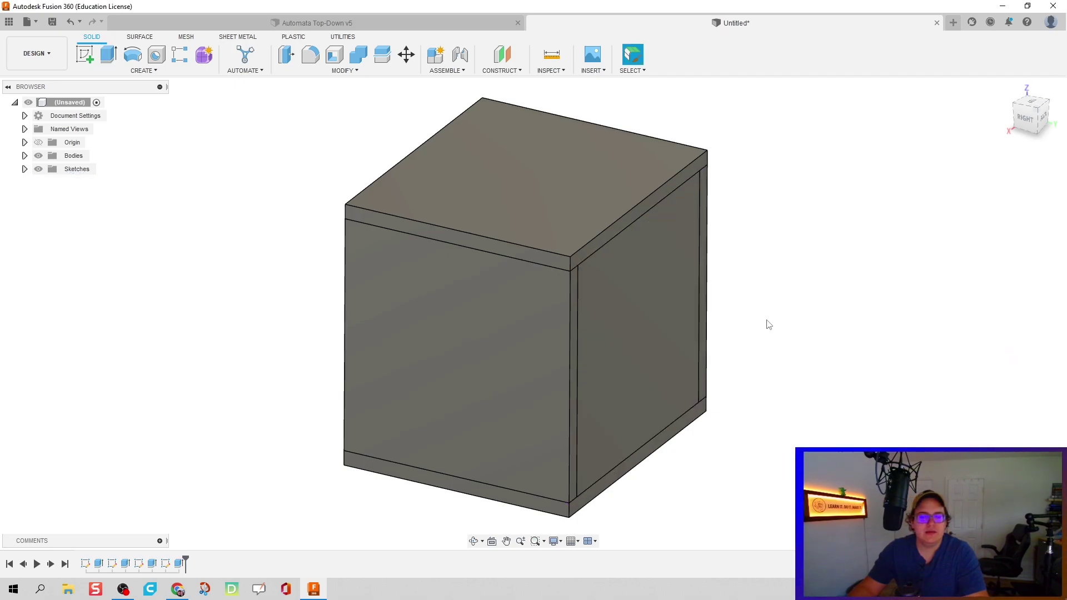
middle_click_drag(771, 320, 878, 330, "shift")
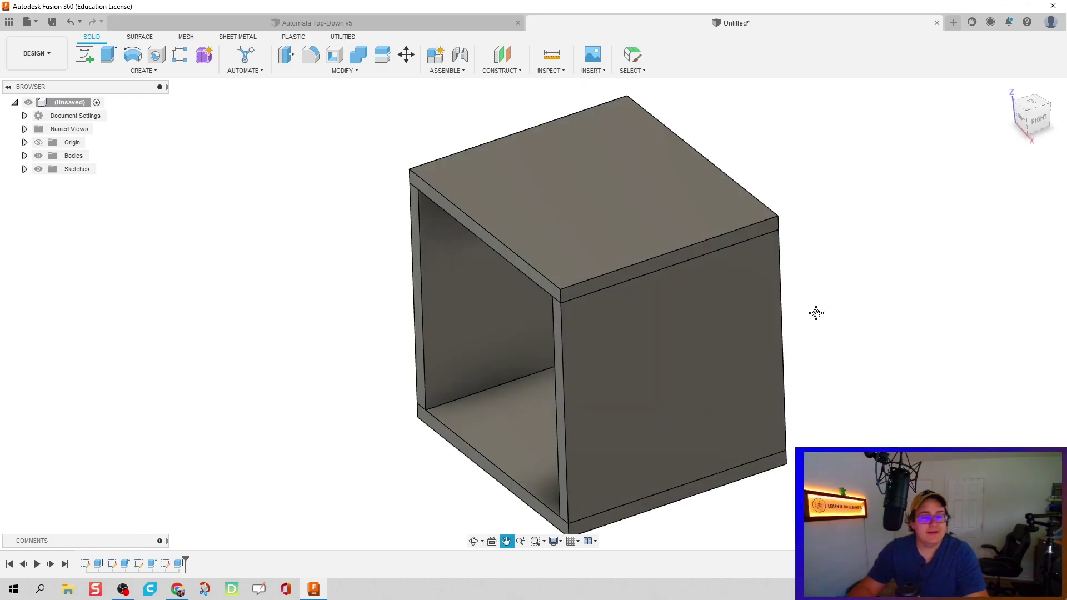
- Add a new empty component named Box, which appears as Box1
middle_click_drag(816, 313, 812, 309)
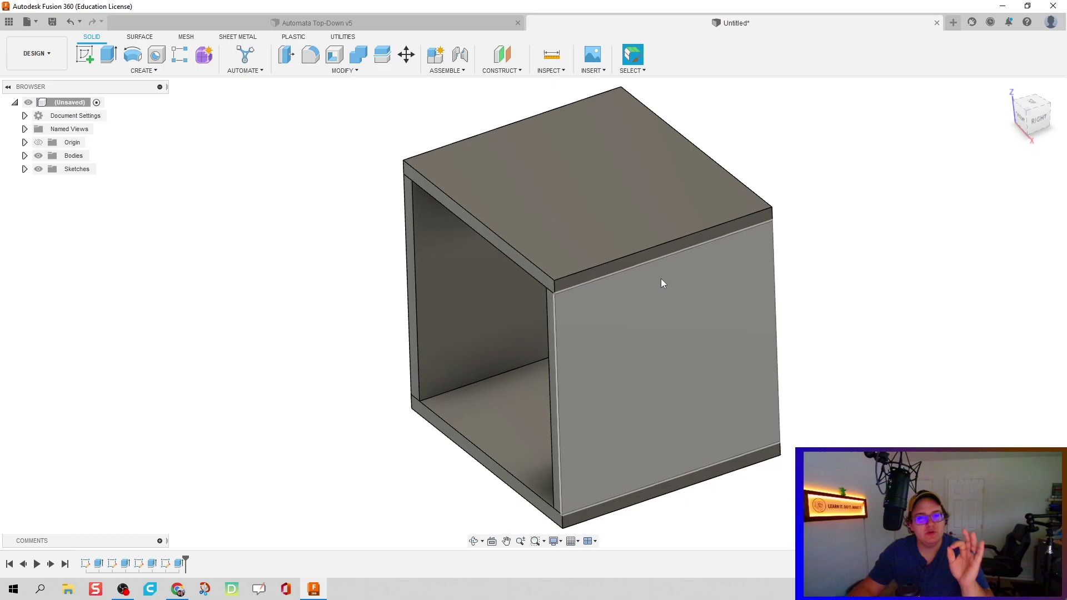
scroll(320, 277, "down", 1)
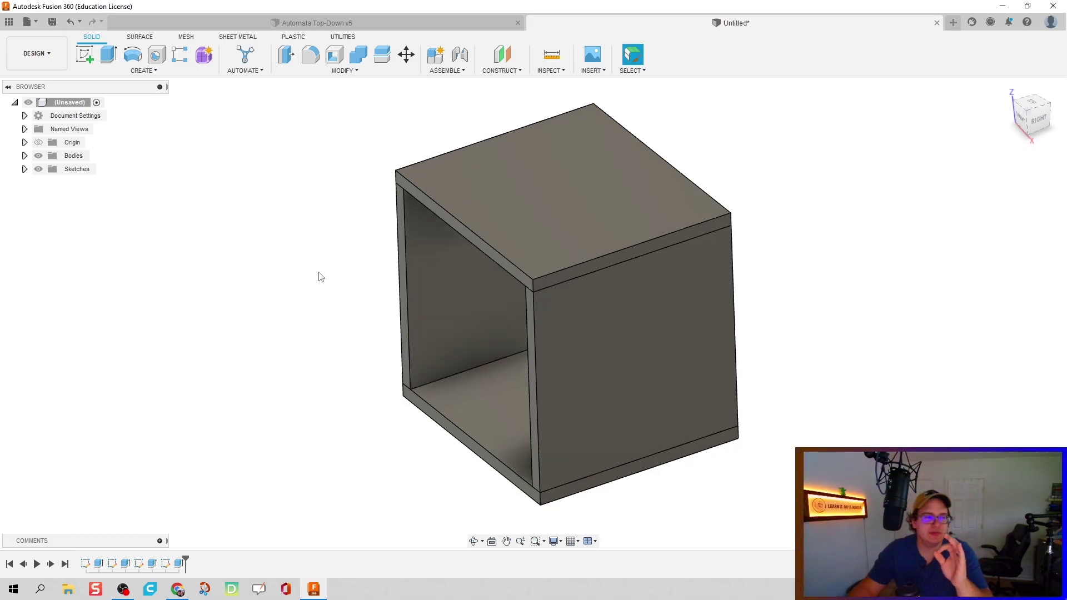
left_click(141, 70)
left_click(107, 83)
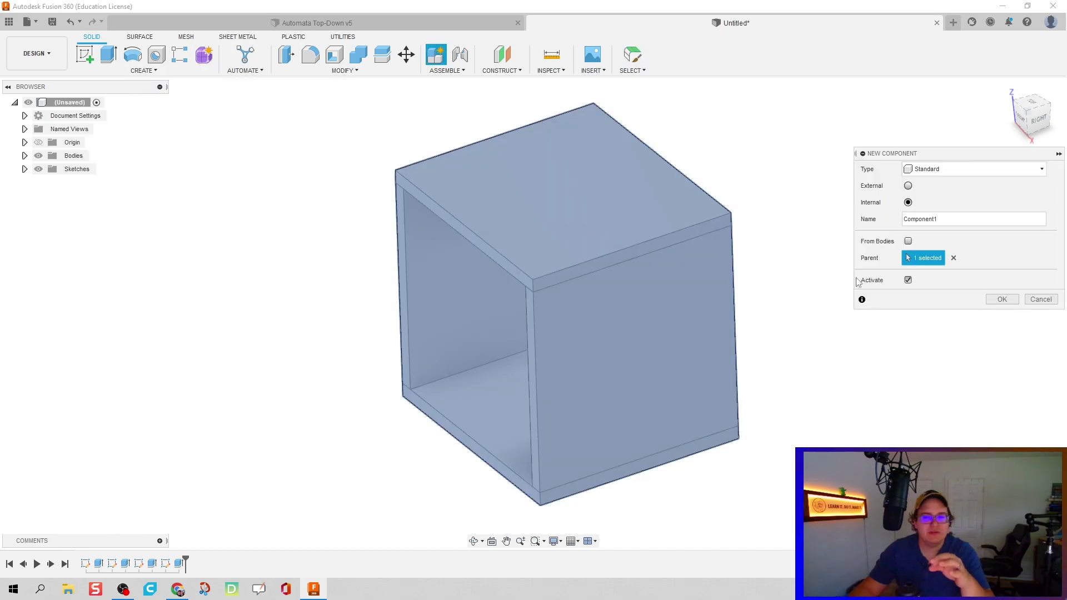
double_click(948, 218)
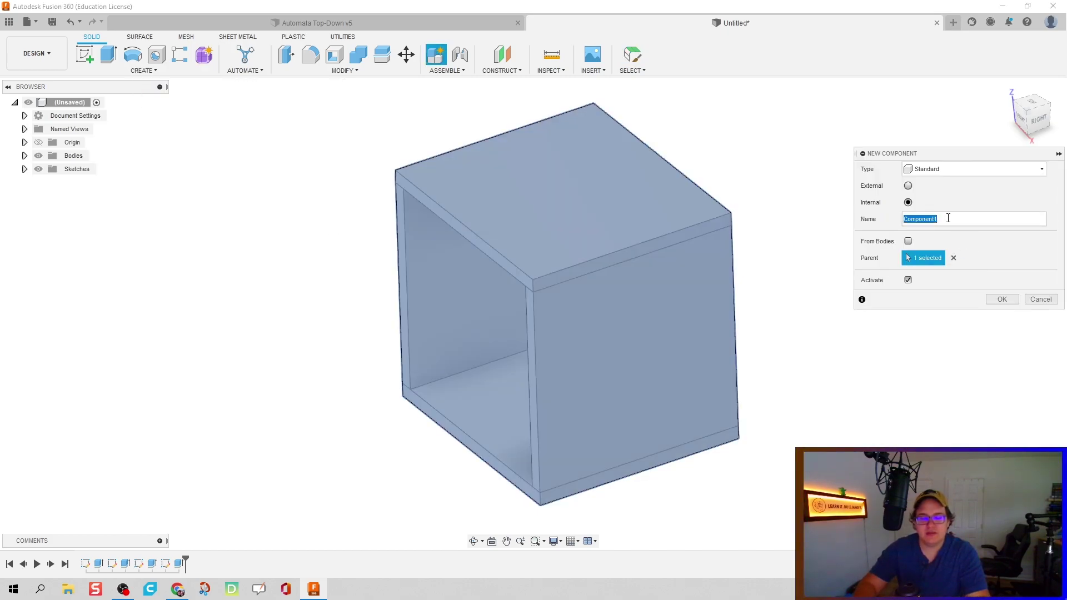
type("Box")
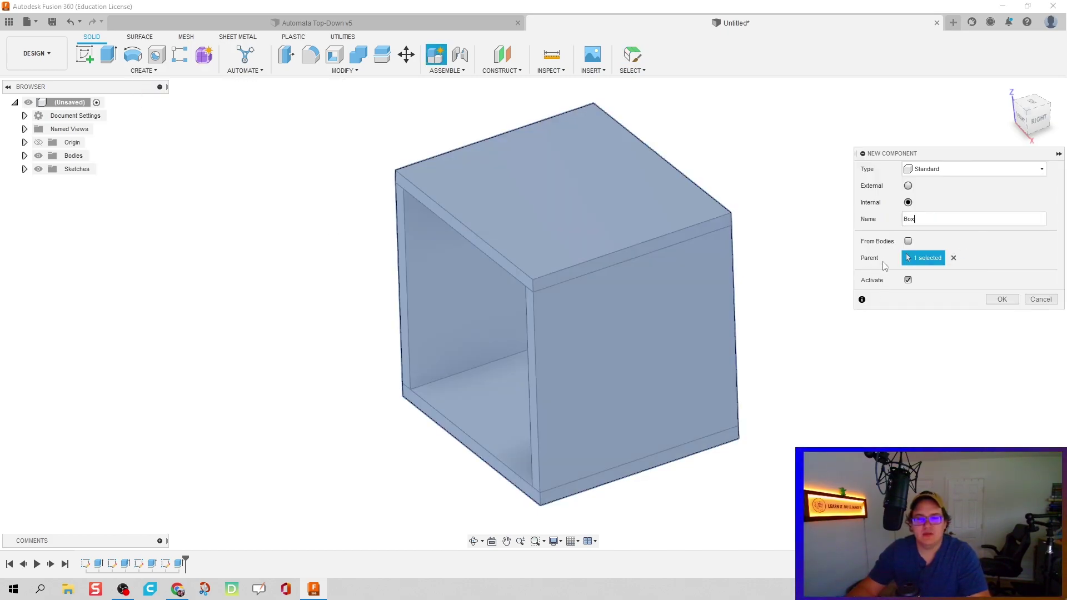
left_click(1000, 300)
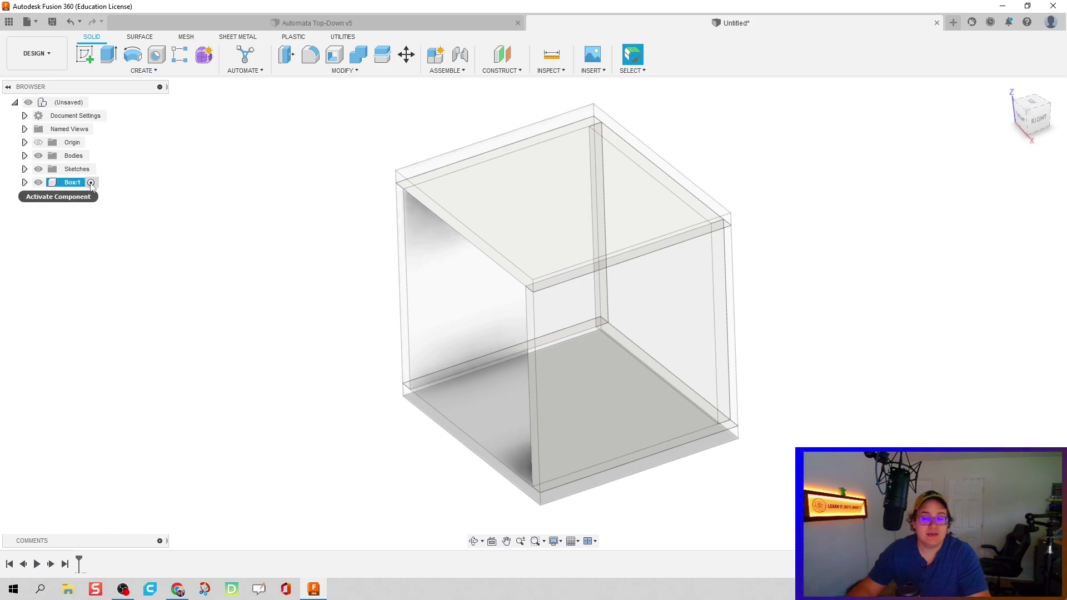
- Reactivate the root component and save the design as 'Automata Top-Down'
left_click(96, 103)
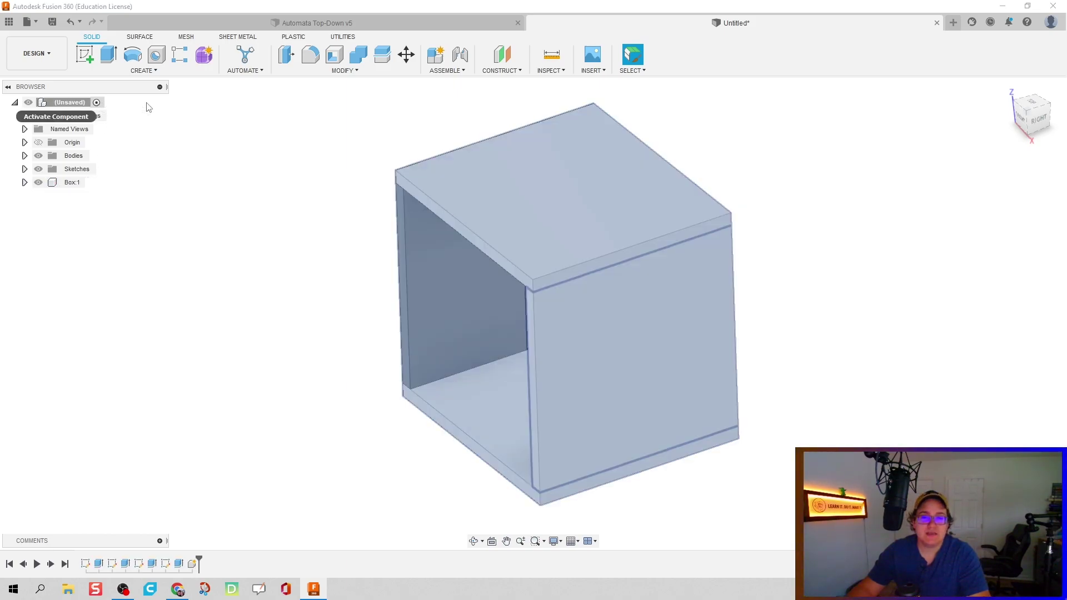
key("ctrl+s")
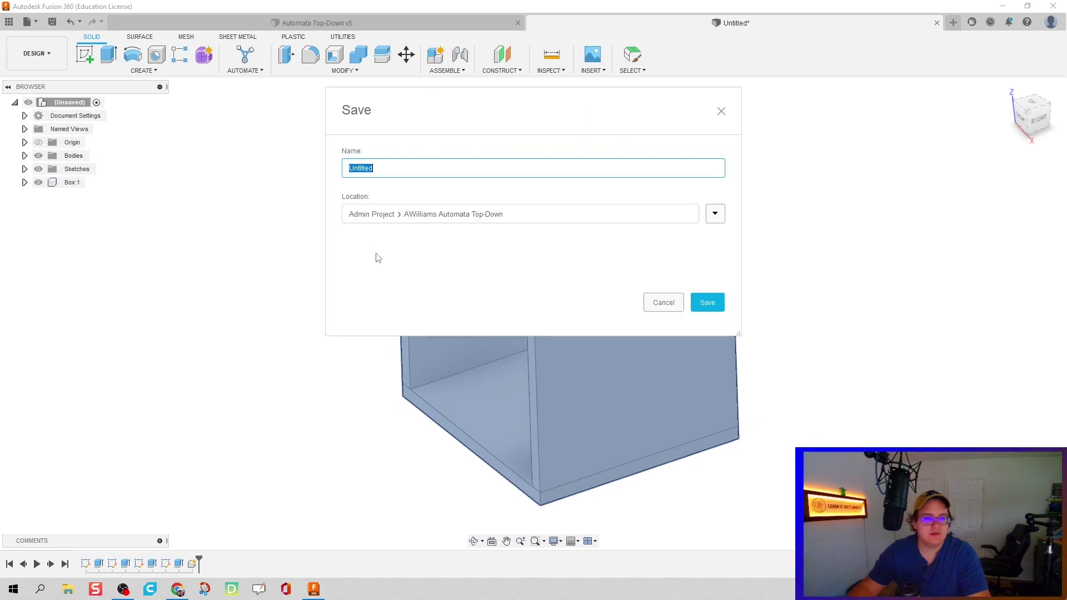
type("Automata")
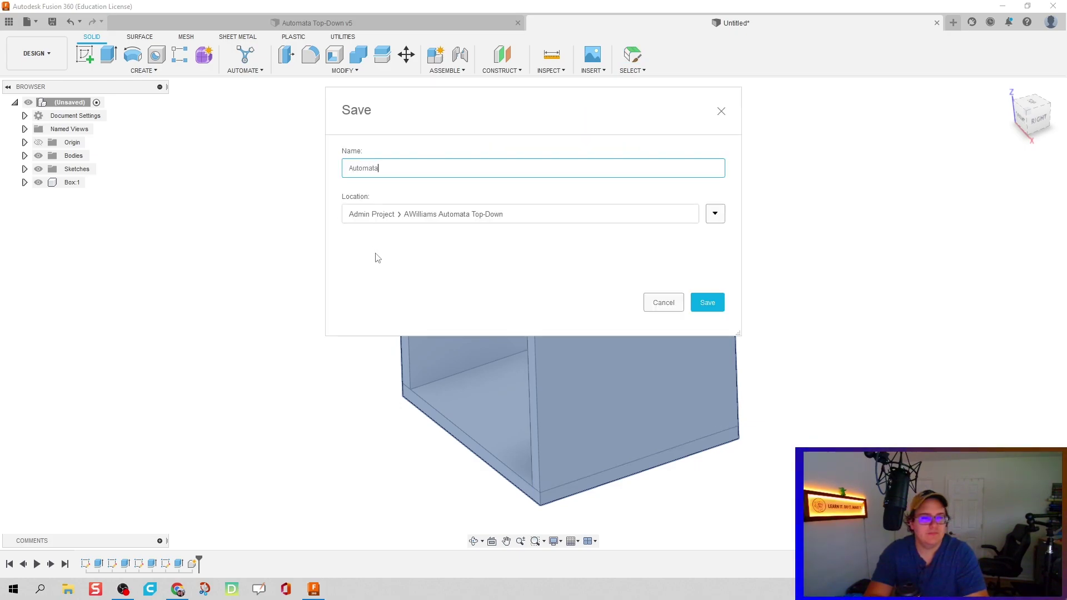
type(" Top-")
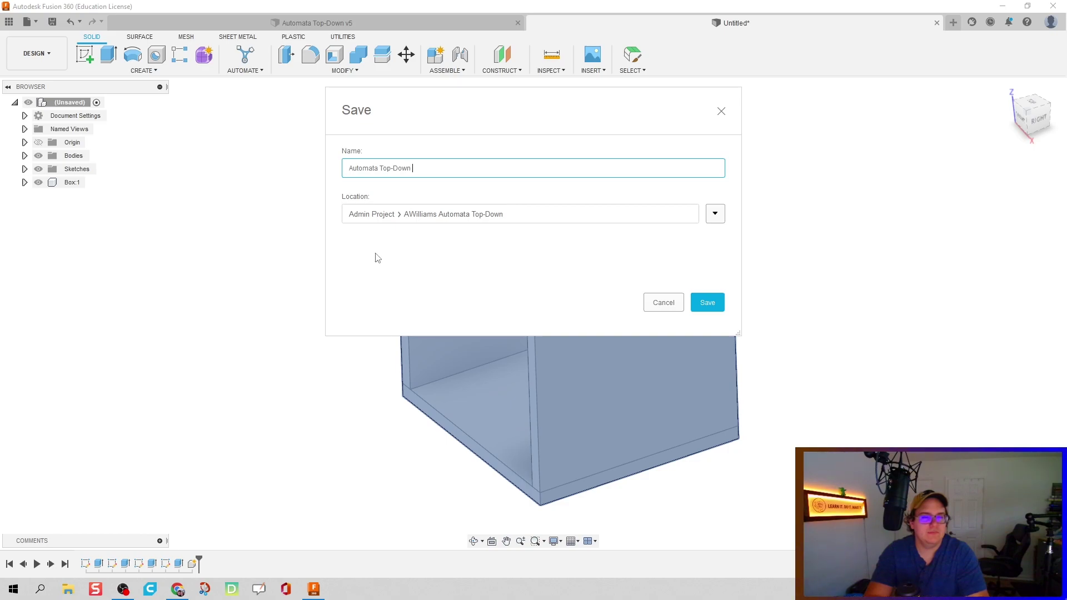
type("Down")
key("Return")
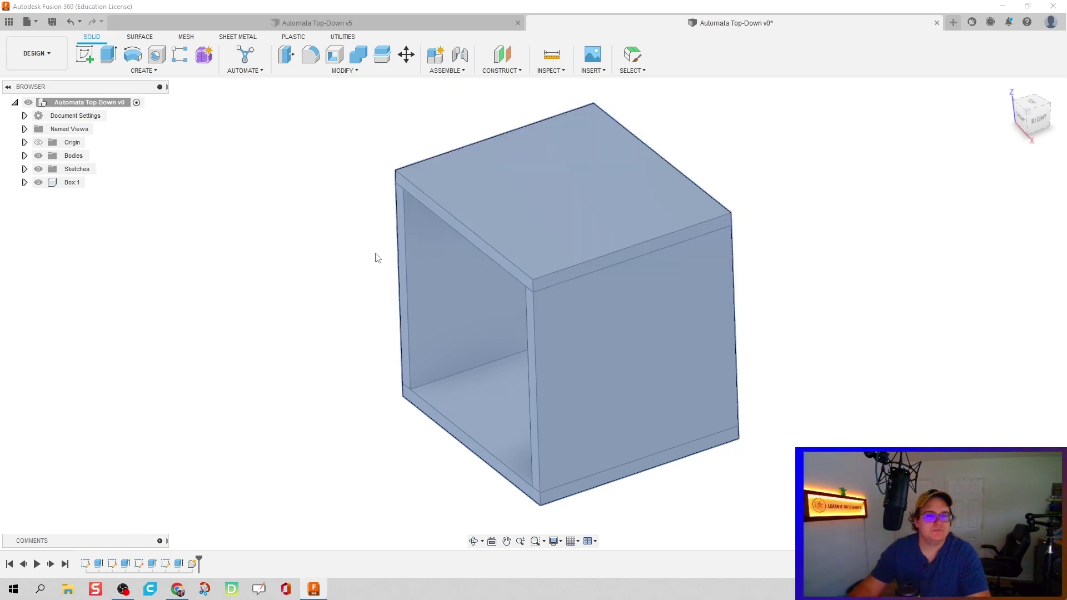
- Expand the Bodies folder and rename Body1 to Bottom
left_click(206, 259)
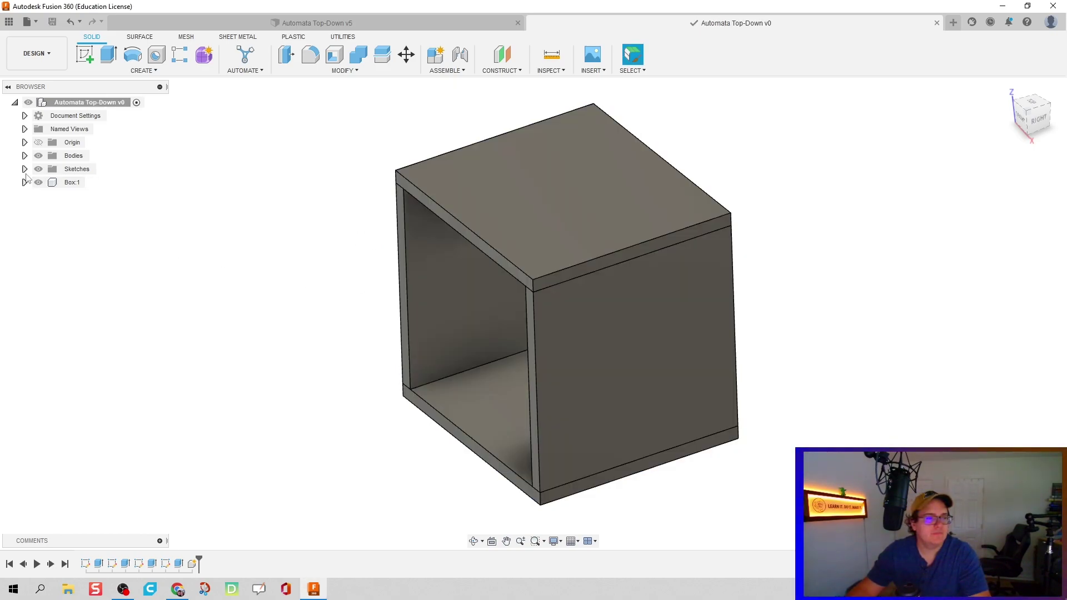
left_click(25, 156)
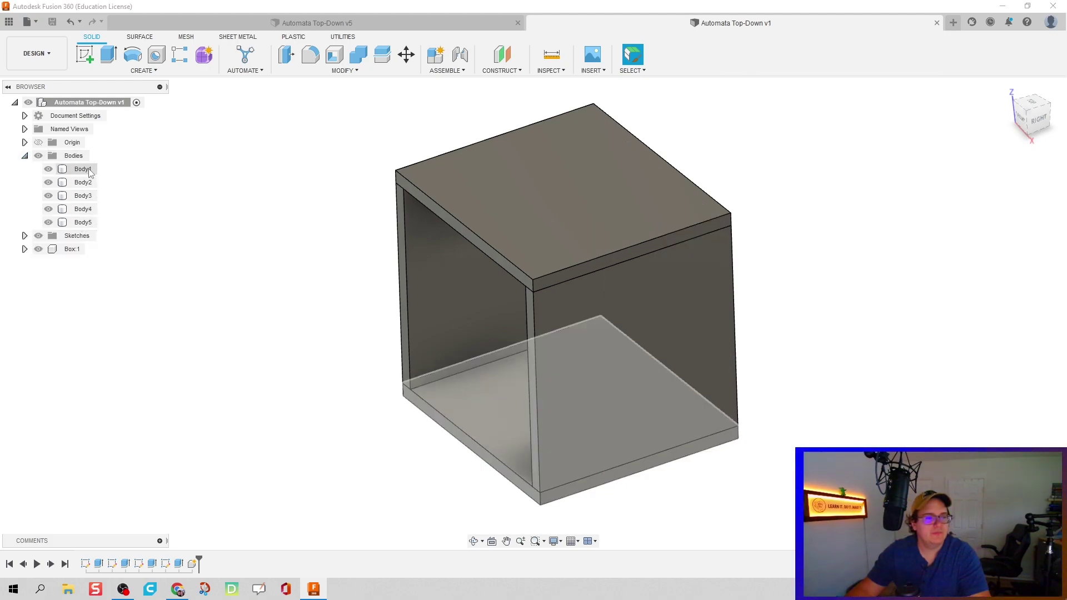
double_click(86, 169)
type("Bot")
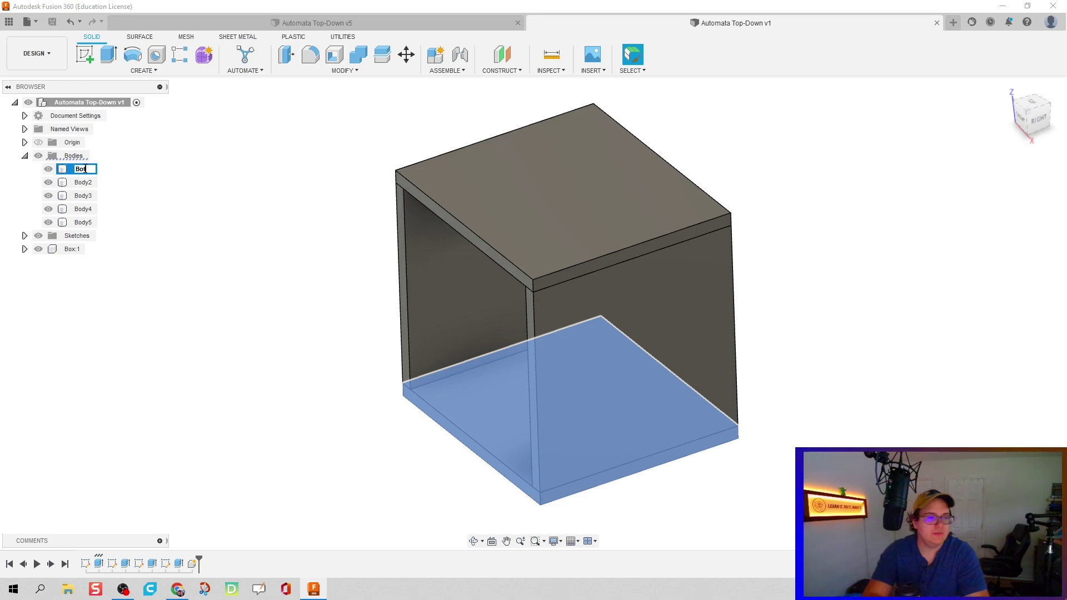
type("tom")
key("Return")
left_click(317, 195)
- Rename Body2 to Left and Body3 to Right
left_click(82, 183)
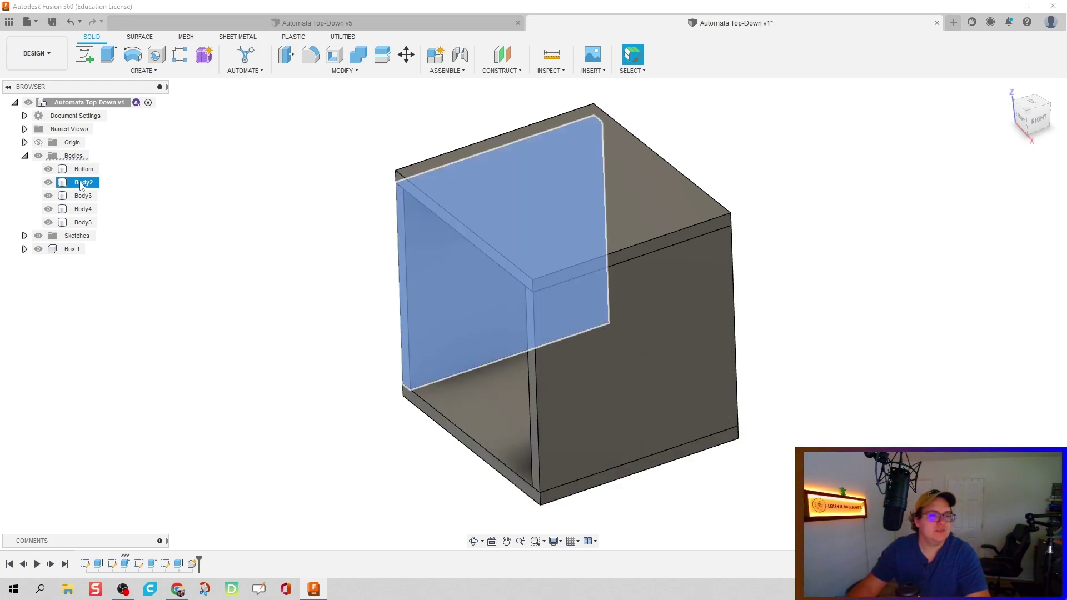
double_click(82, 182)
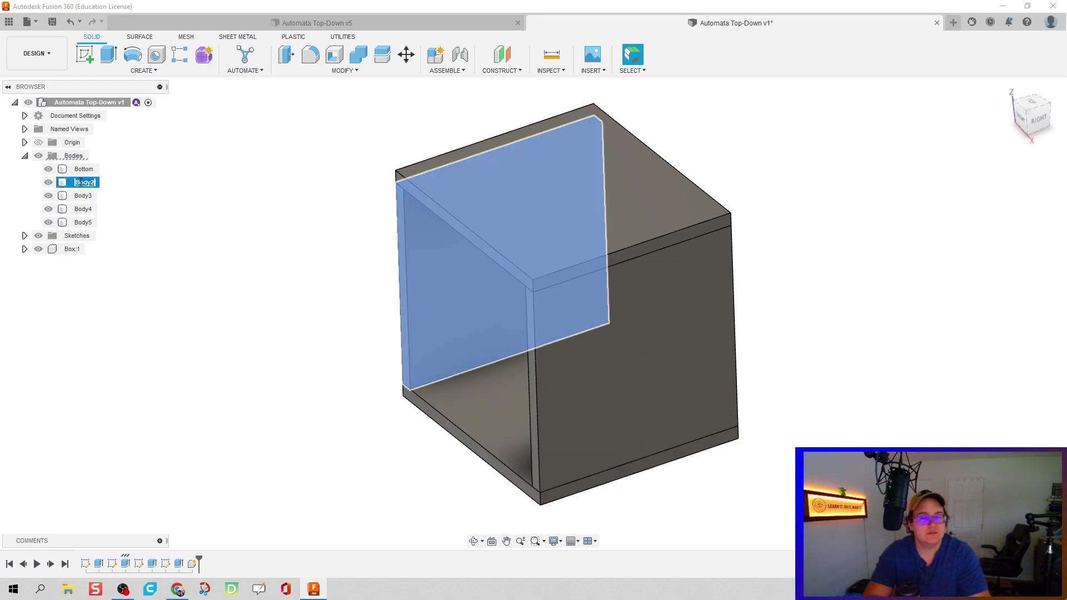
type("Left")
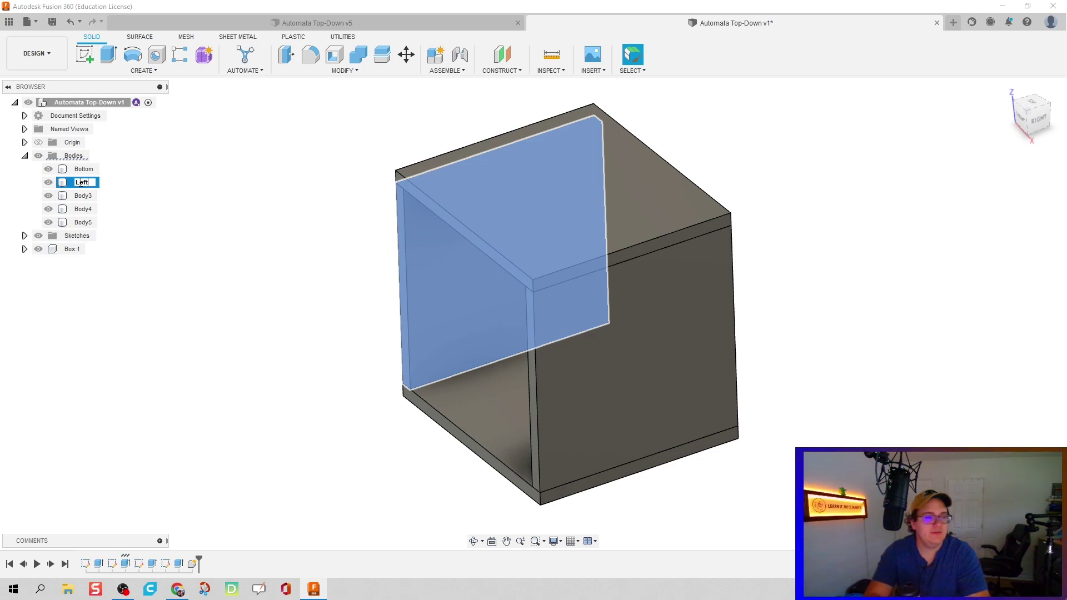
left_click(111, 206)
left_click(83, 195)
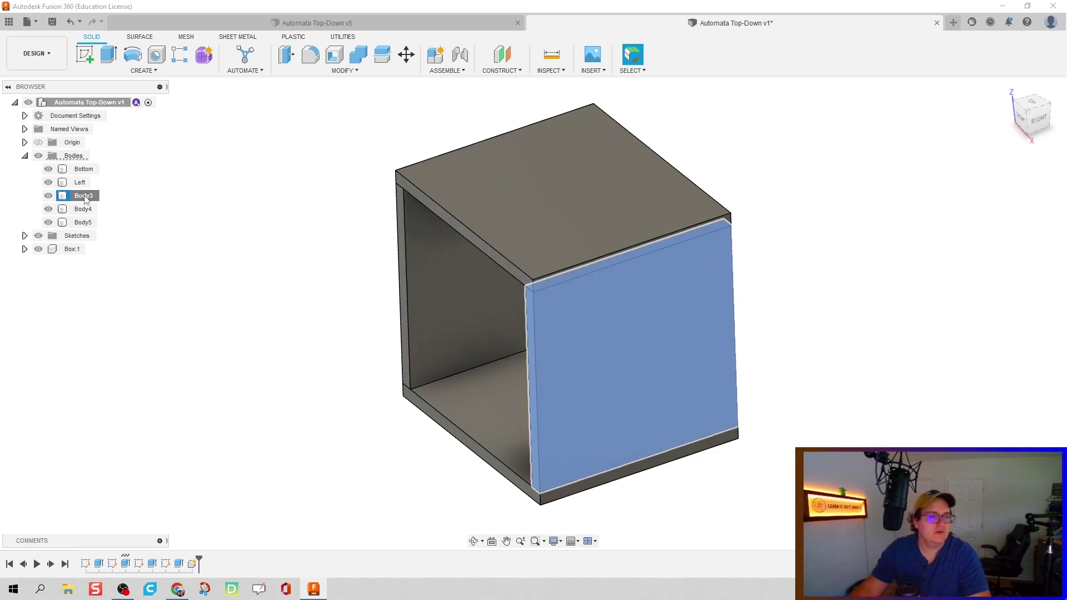
double_click(84, 196)
type("Right")
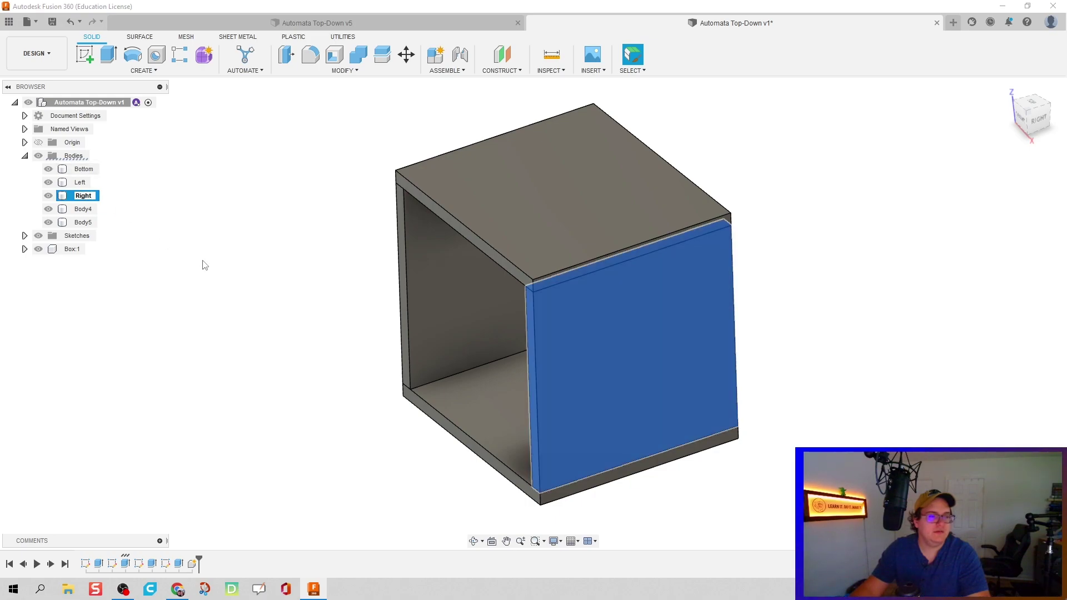
left_click(203, 264)
- Rename Body4 to Top and Body5 to Back
left_click(87, 210)
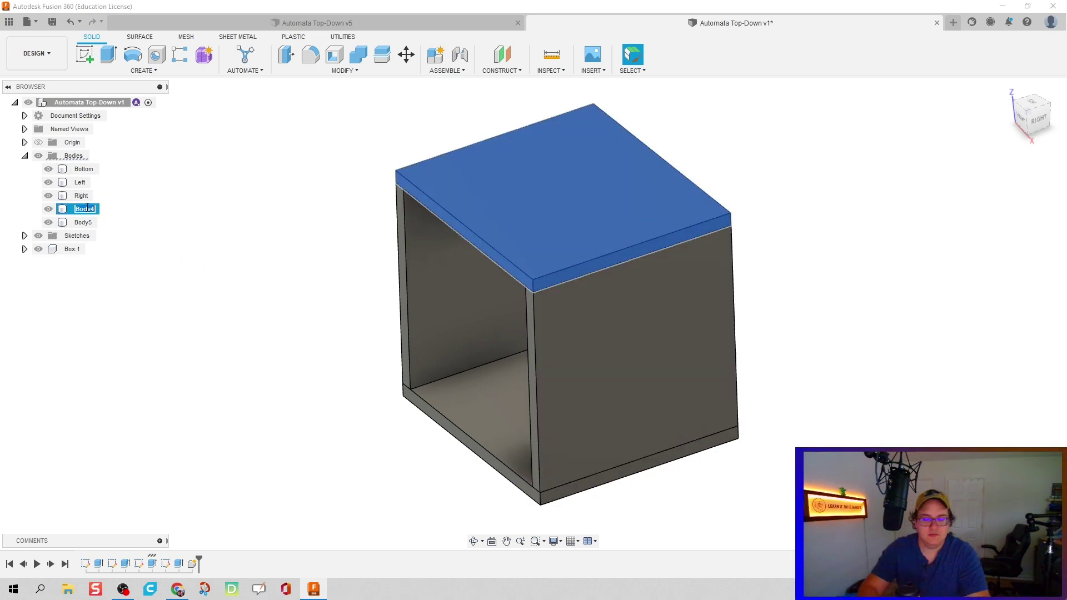
double_click(83, 209)
type("Top")
left_click(172, 269)
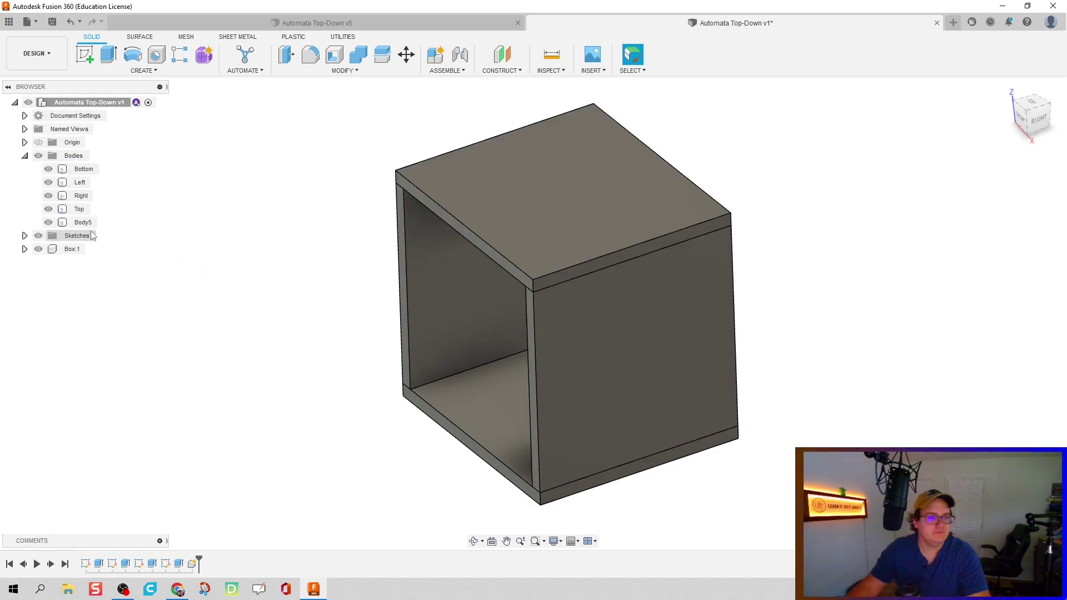
left_click(86, 224)
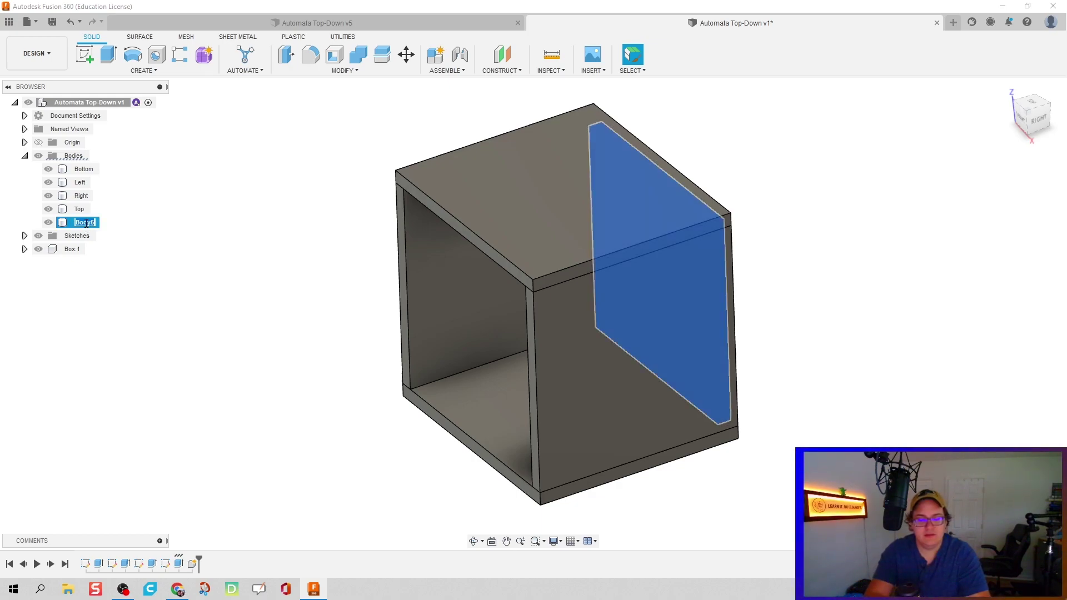
type("Back")
left_click(162, 231)
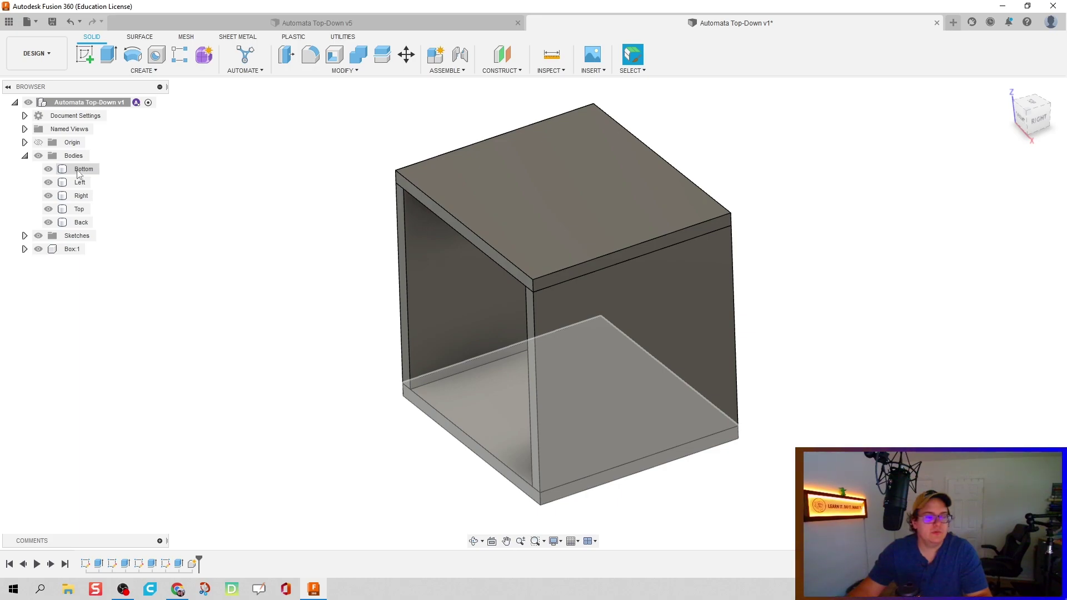
- Move the Bottom, Left, Right, Top and Back bodies into the Box:1 component
left_click(81, 170)
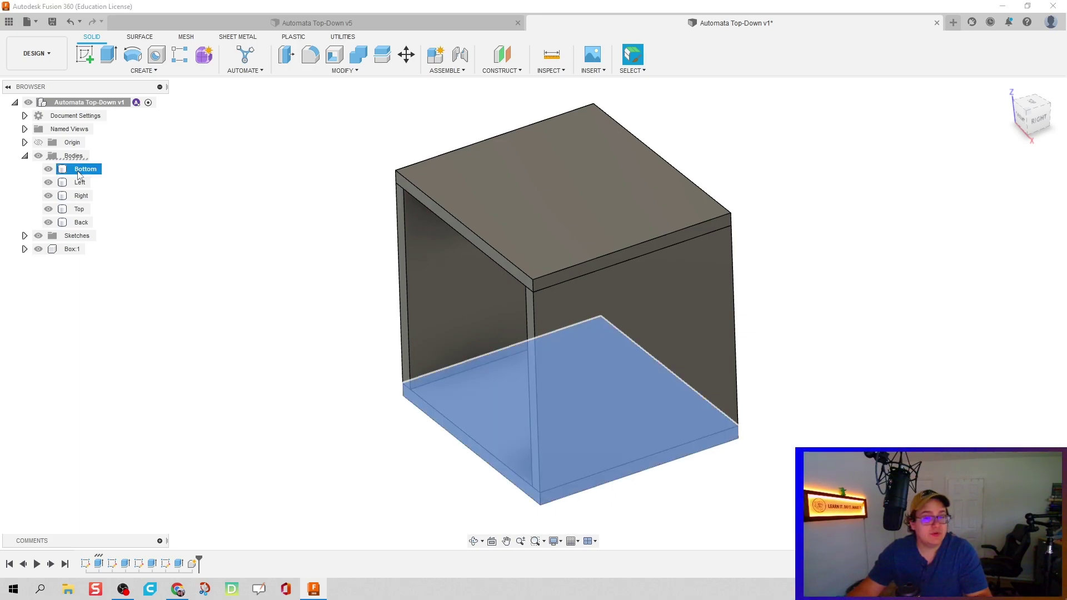
left_click(81, 222, "shift")
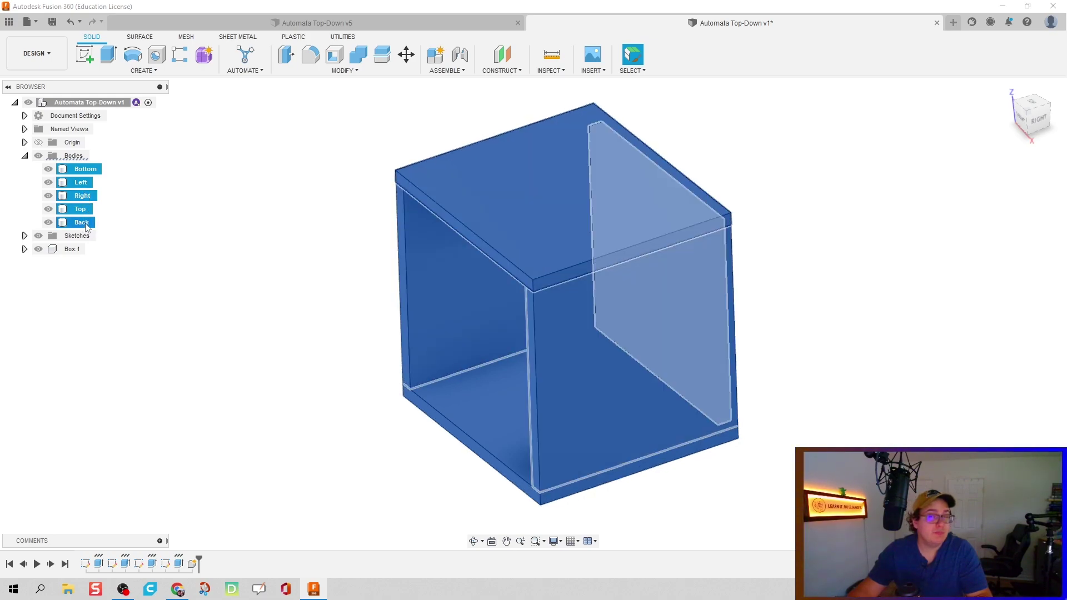
left_click_drag(83, 197, 72, 249)
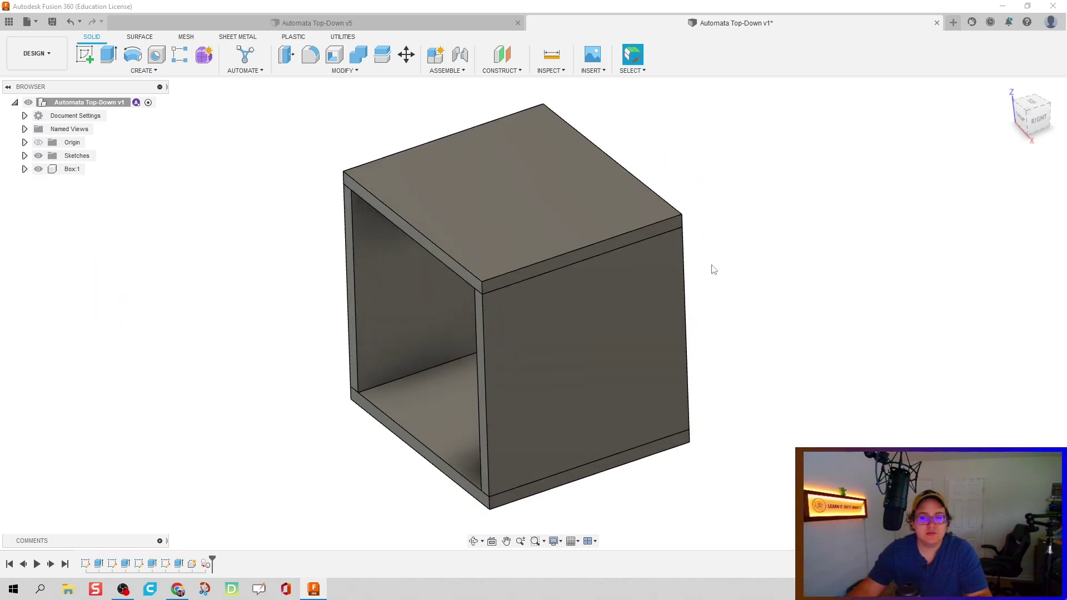
middle_click_drag(145, 334, 220, 310, "shift")
- List the five bodies under Box:1, inspect the Left panel, and return to the isometric view
left_click(25, 169)
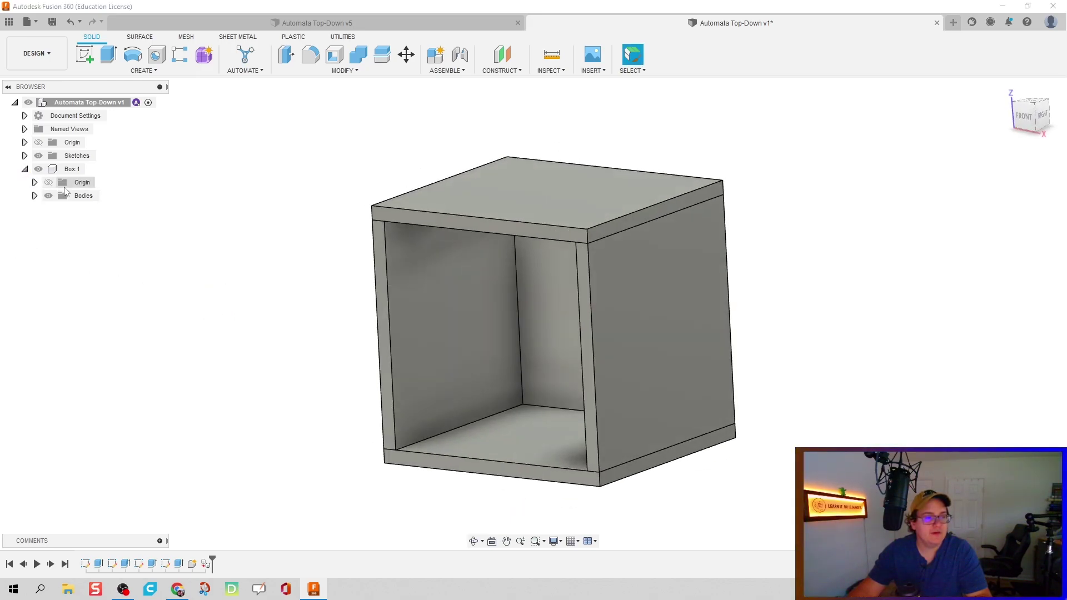
left_click(35, 195)
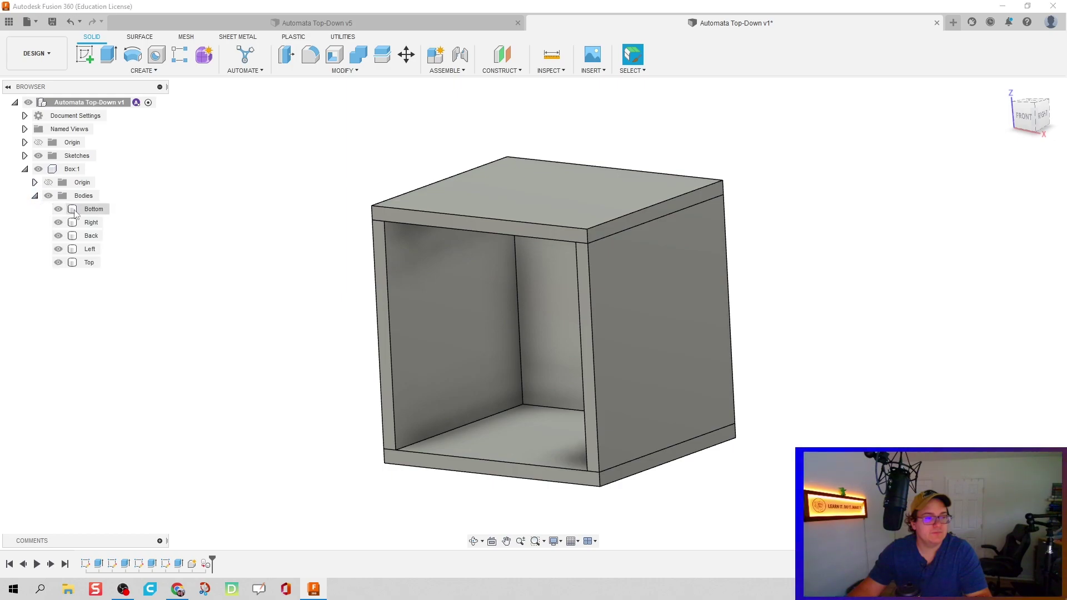
left_click(484, 354)
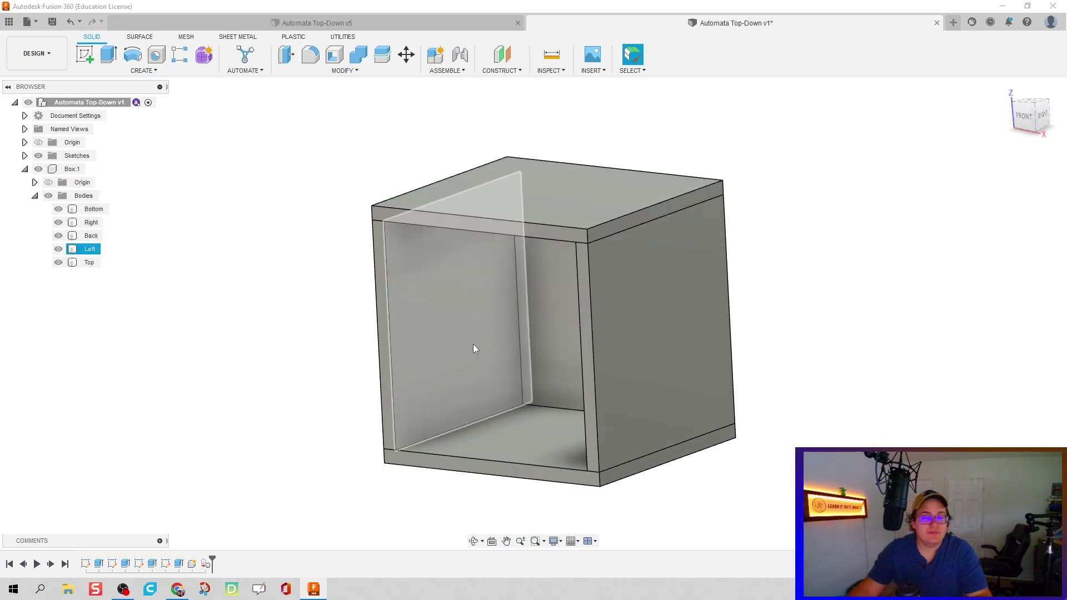
middle_click_drag(465, 346, 493, 330, "shift")
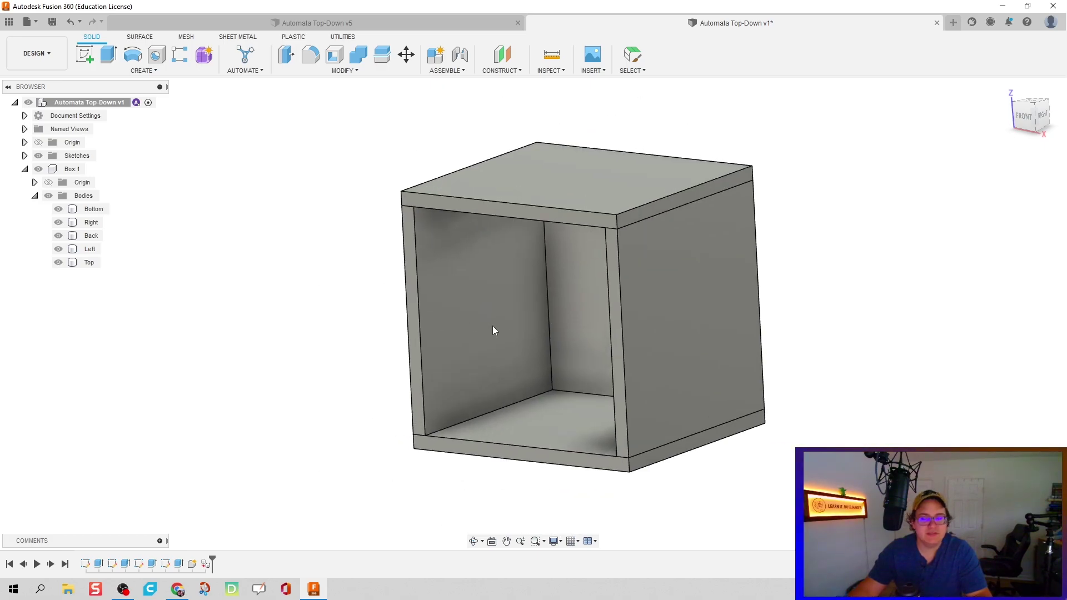
left_click(494, 331)
key("Escape")
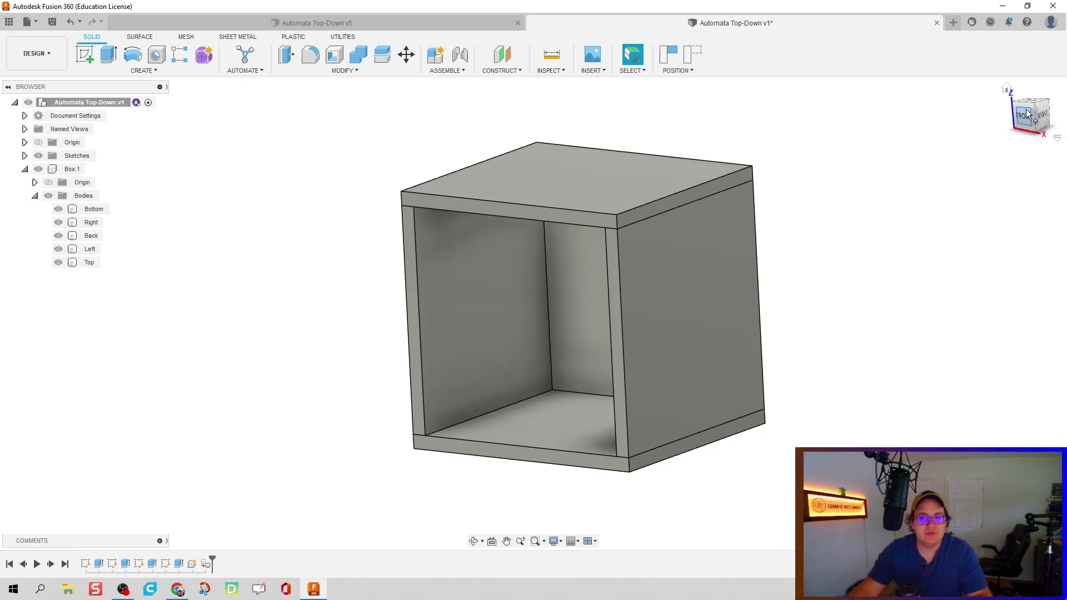
left_click(1032, 104)
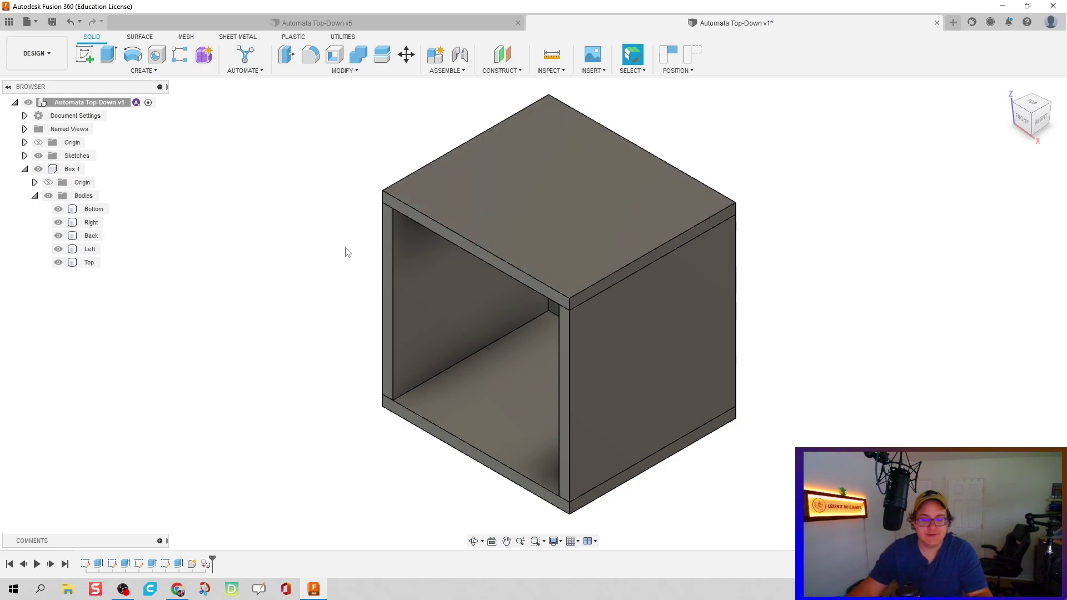
left_click(35, 195)
- Apply the Wood material MDF Medium Density Fiberboard to Box:1
right_click(68, 169)
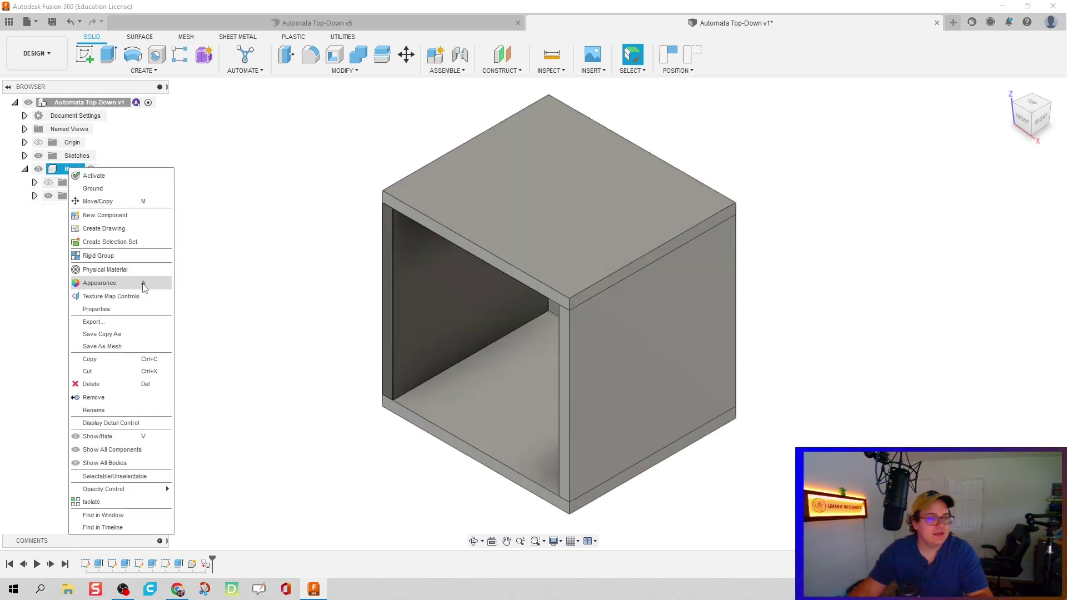
left_click(178, 274)
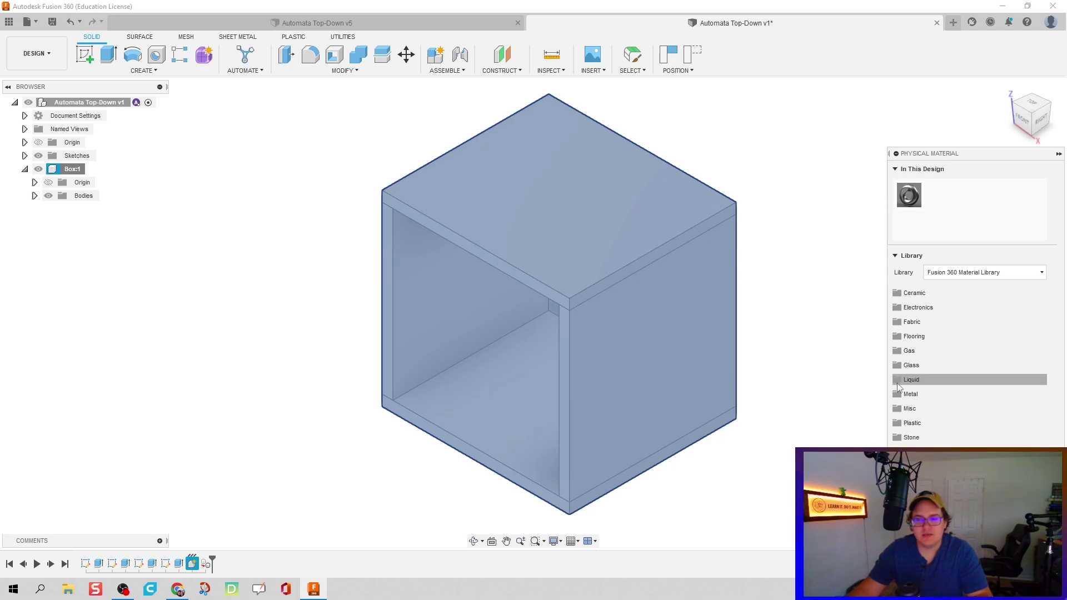
left_click(907, 451)
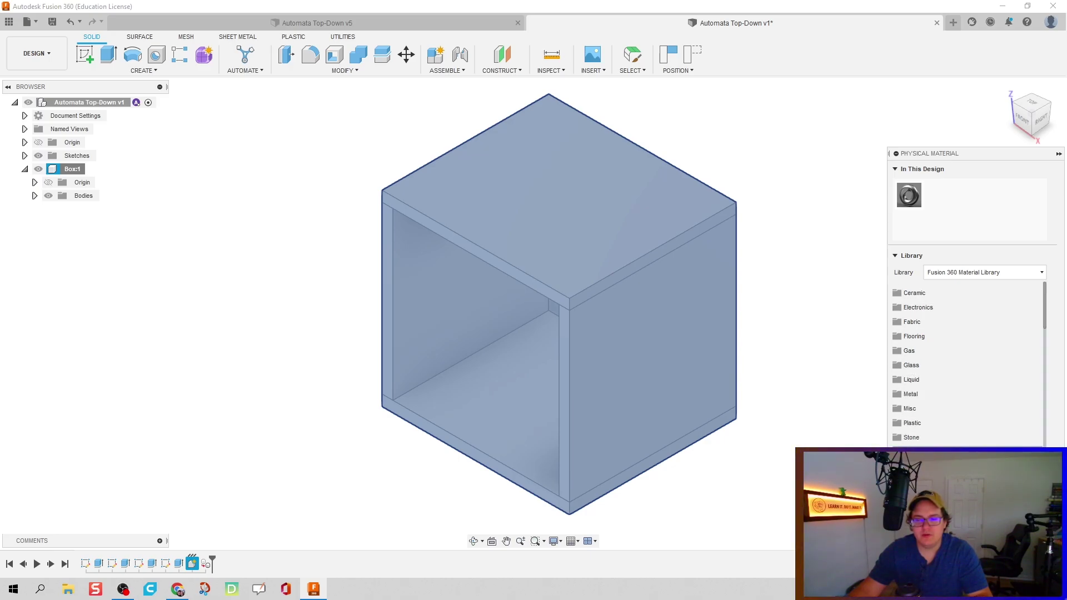
scroll(972, 436, "down", 3)
scroll(978, 439, "down", 2)
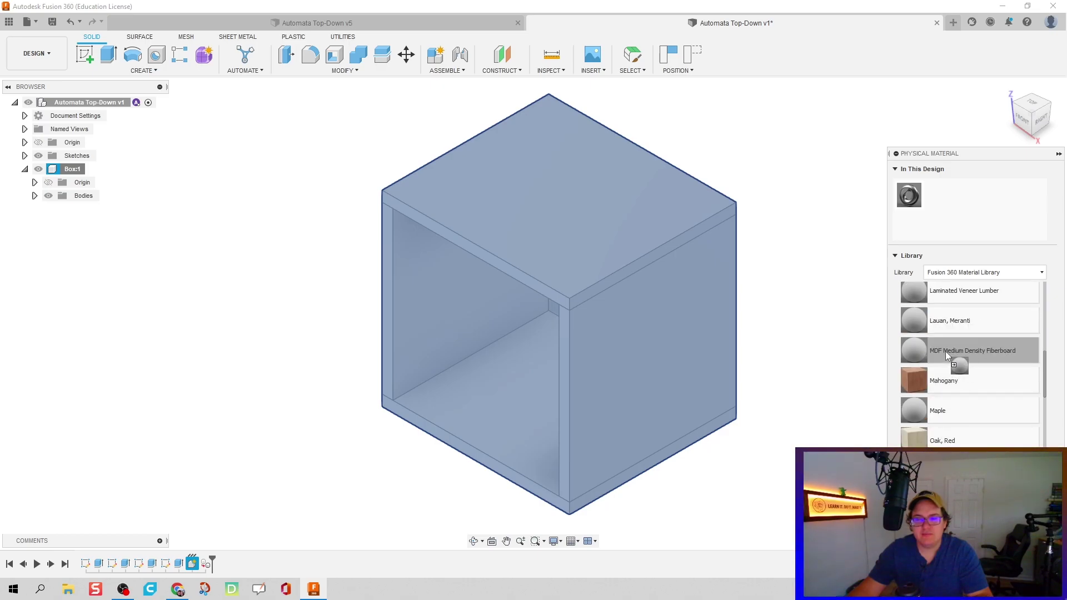
left_click_drag(945, 351, 629, 288)
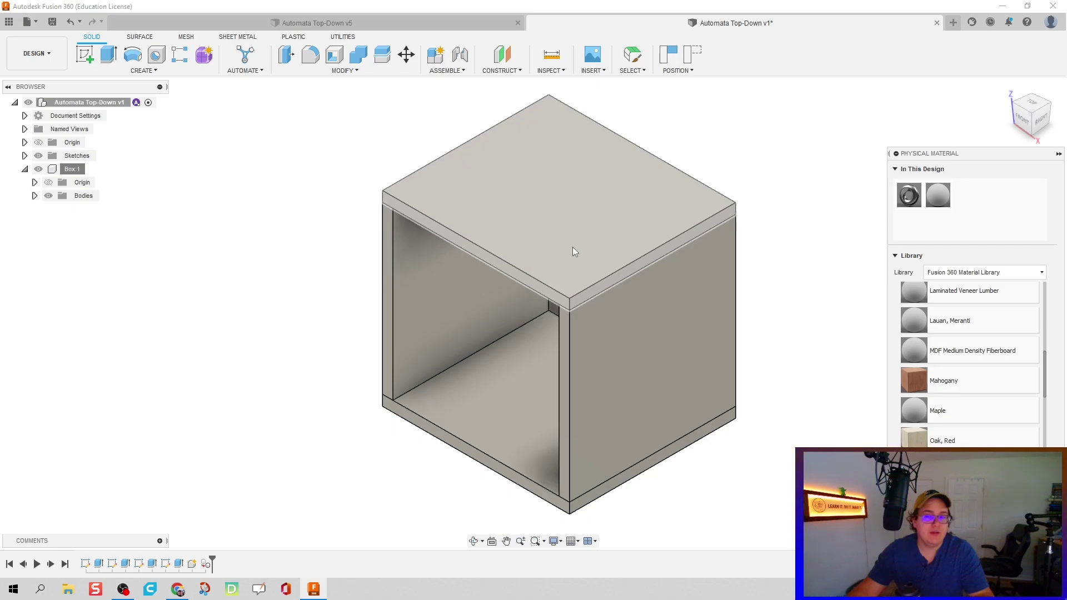
left_click(81, 168)
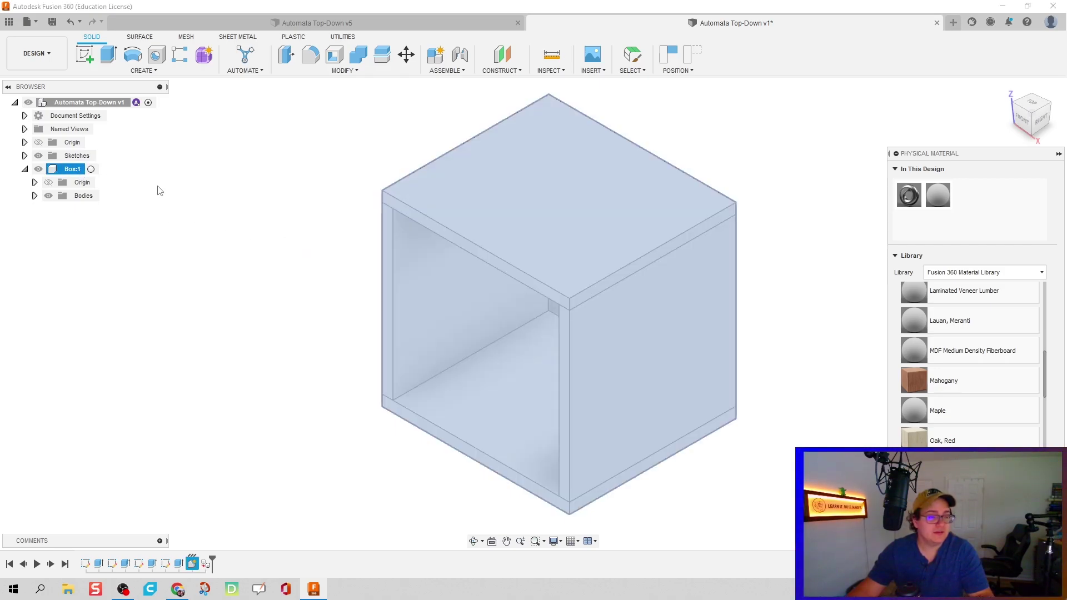
key("Escape")
key("Escape")
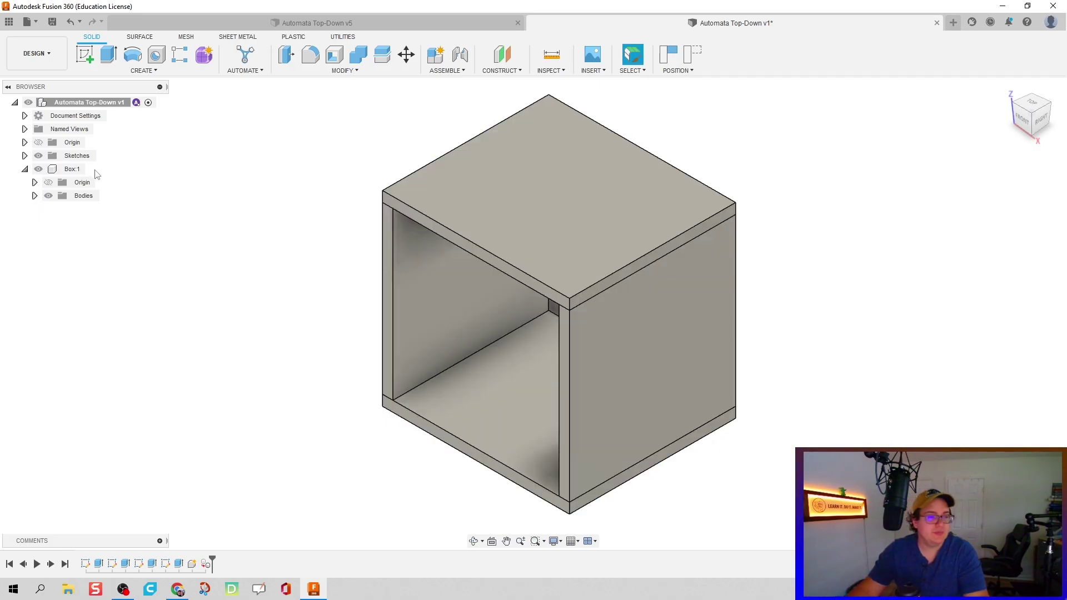
- Search appearances for 'mdf' and apply MDF Board to Box:1
right_click(71, 169)
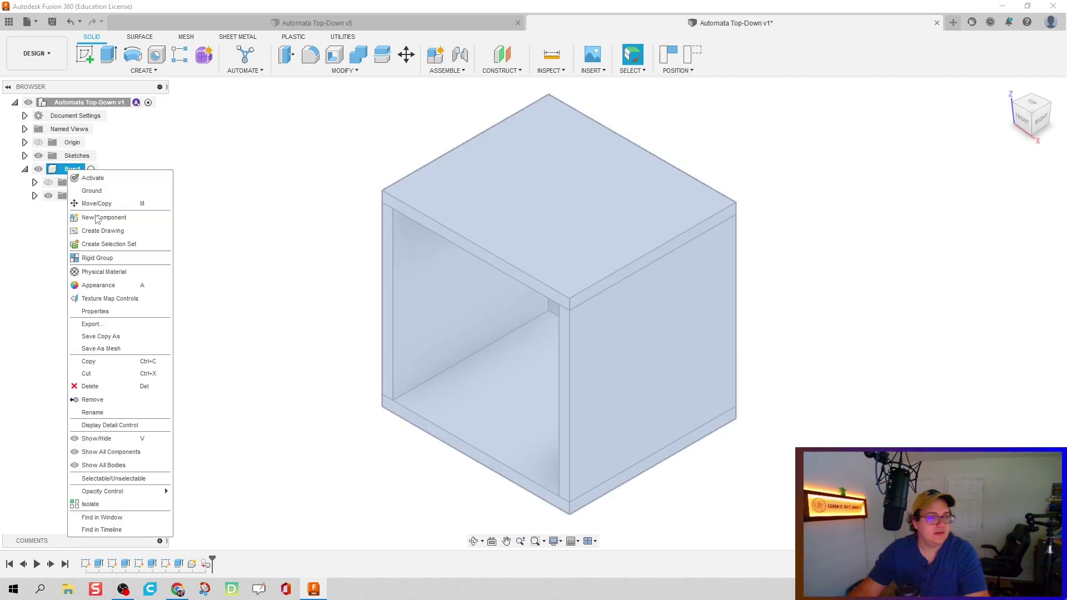
left_click(118, 284)
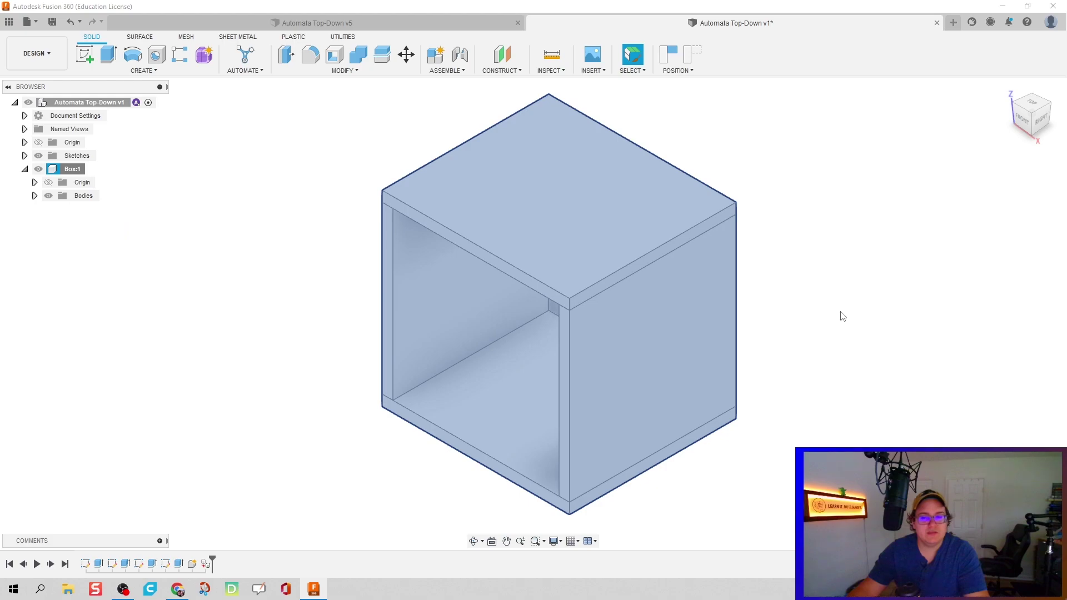
left_click(884, 327)
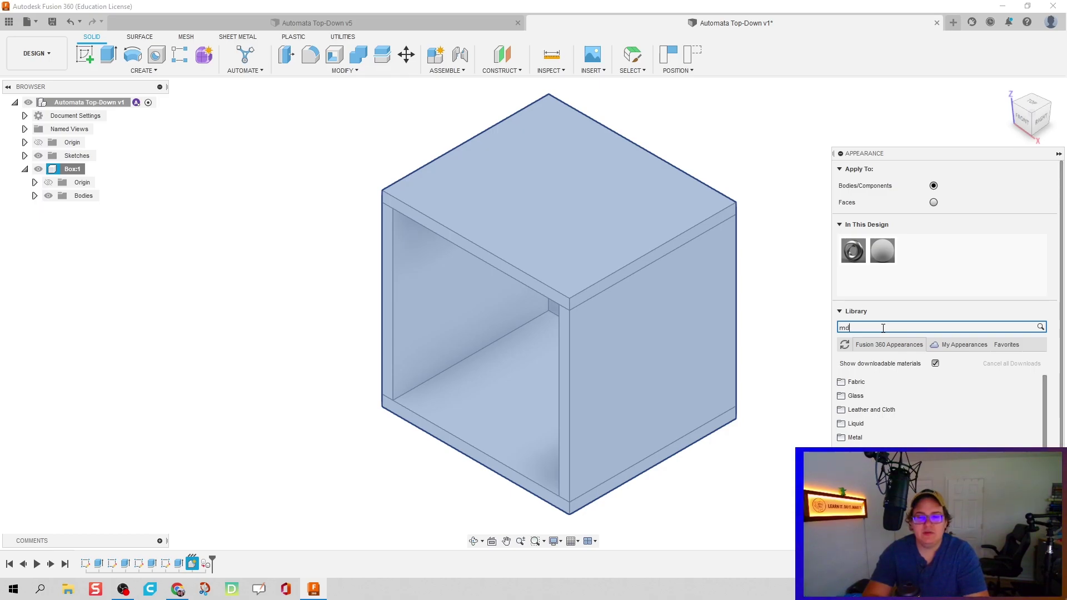
key("Return")
left_click_drag(850, 414, 666, 324)
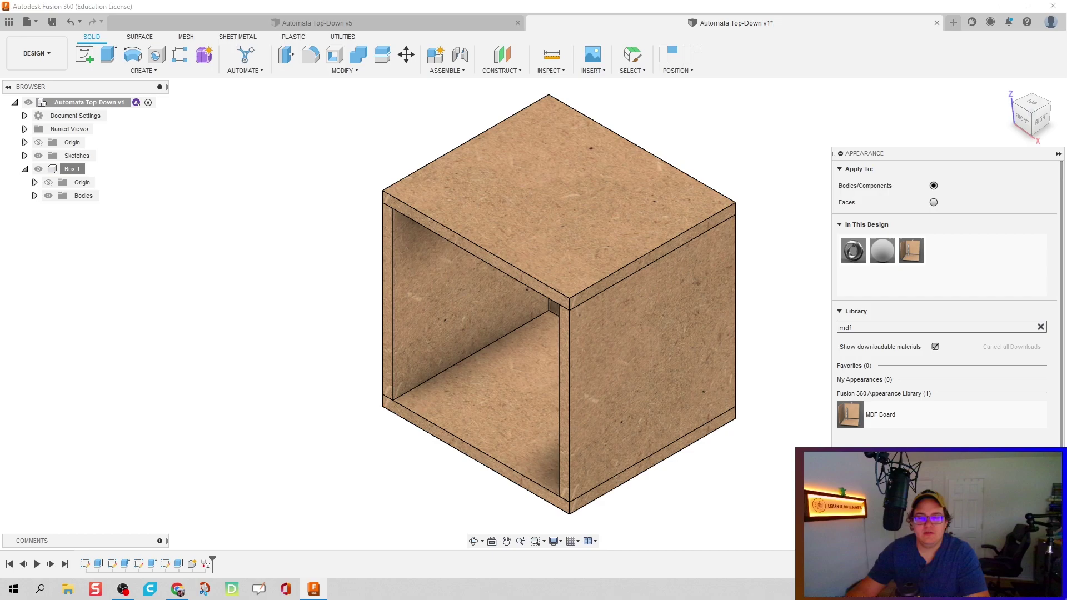
key("Escape")
middle_click_drag(685, 330, 715, 335)
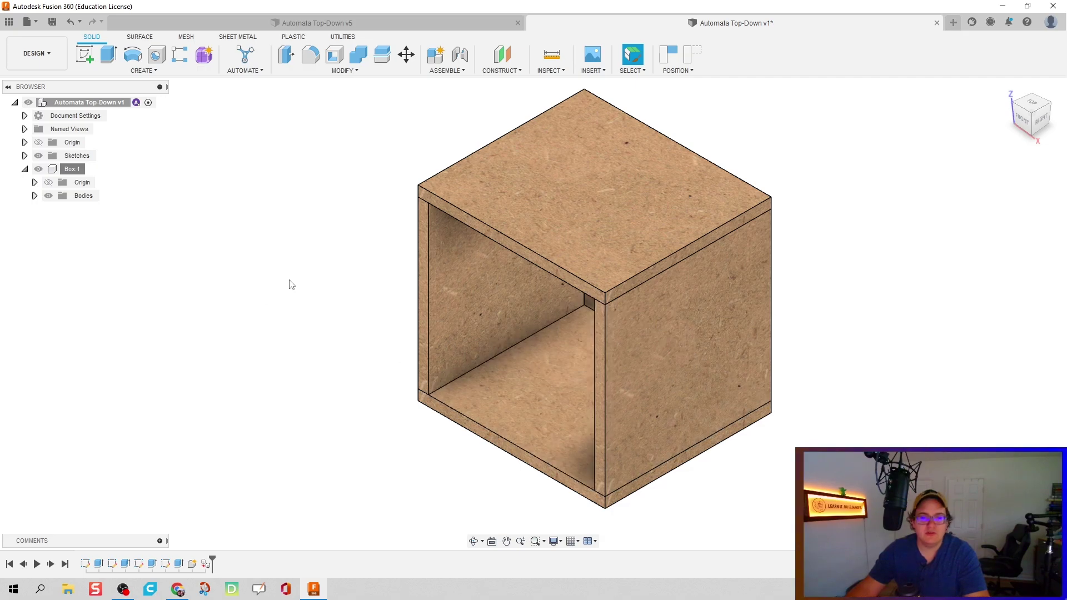
- Ground Box:1 and revert it to its previous position
right_click(59, 171)
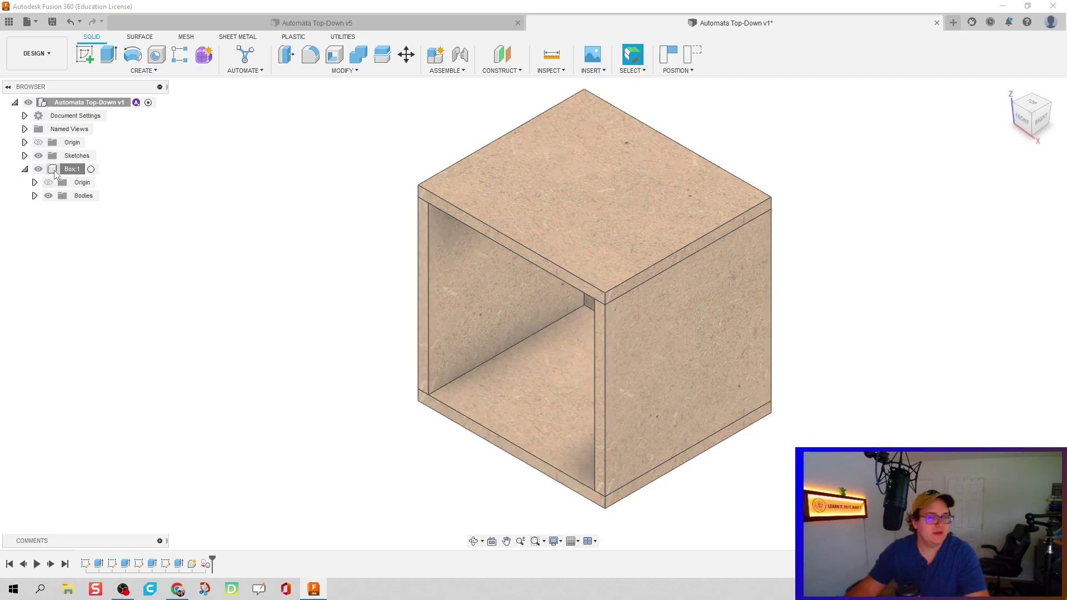
left_click(78, 192)
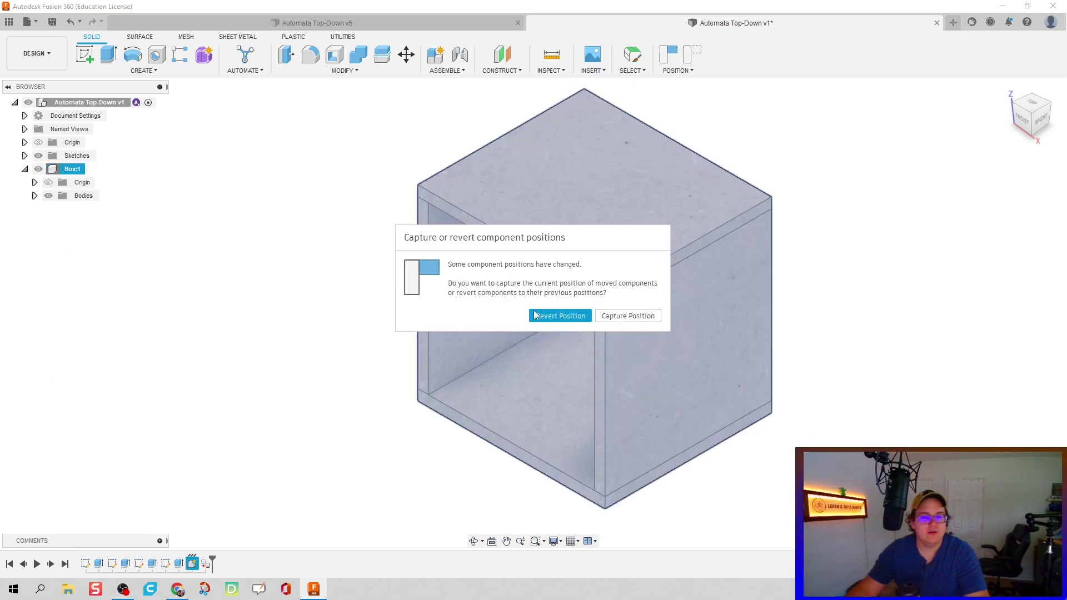
left_click(553, 317)
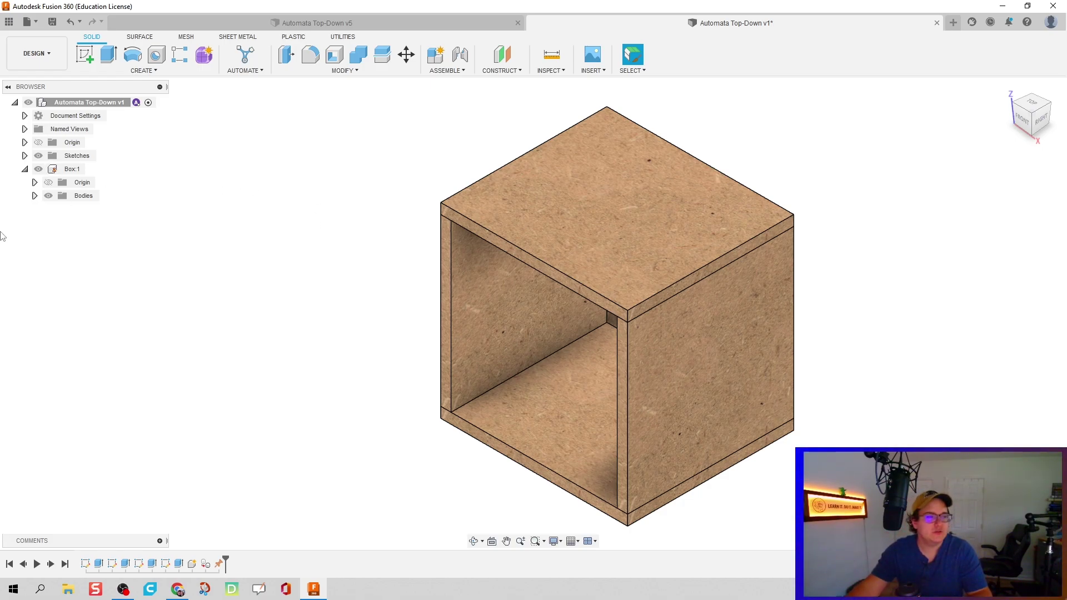
- Collapse Box:1 in the Browser and recentre the box in view
left_click(25, 169)
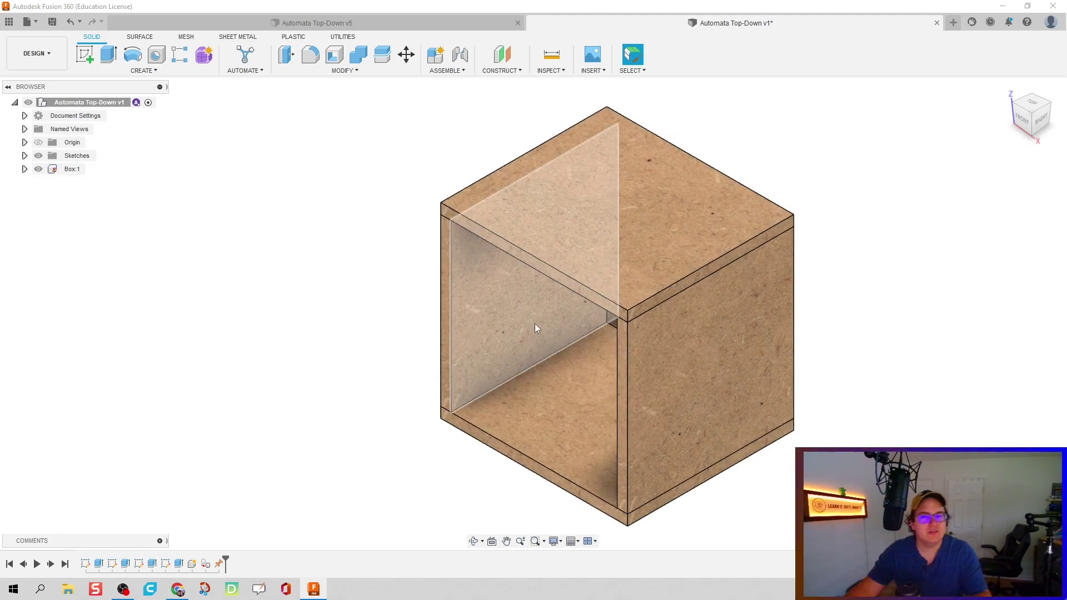
middle_click_drag(542, 305, 495, 300)
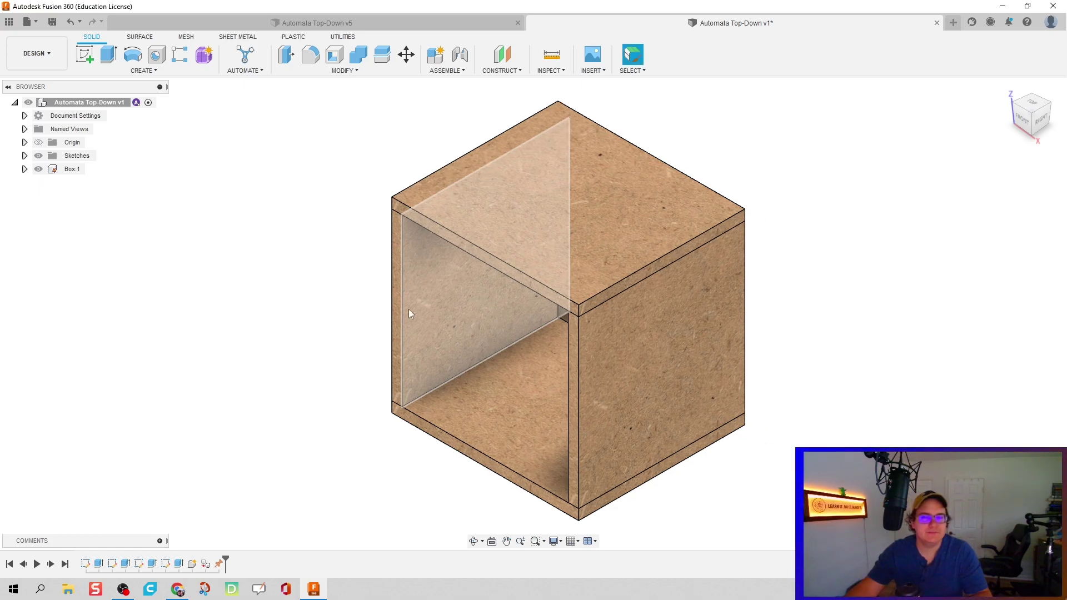